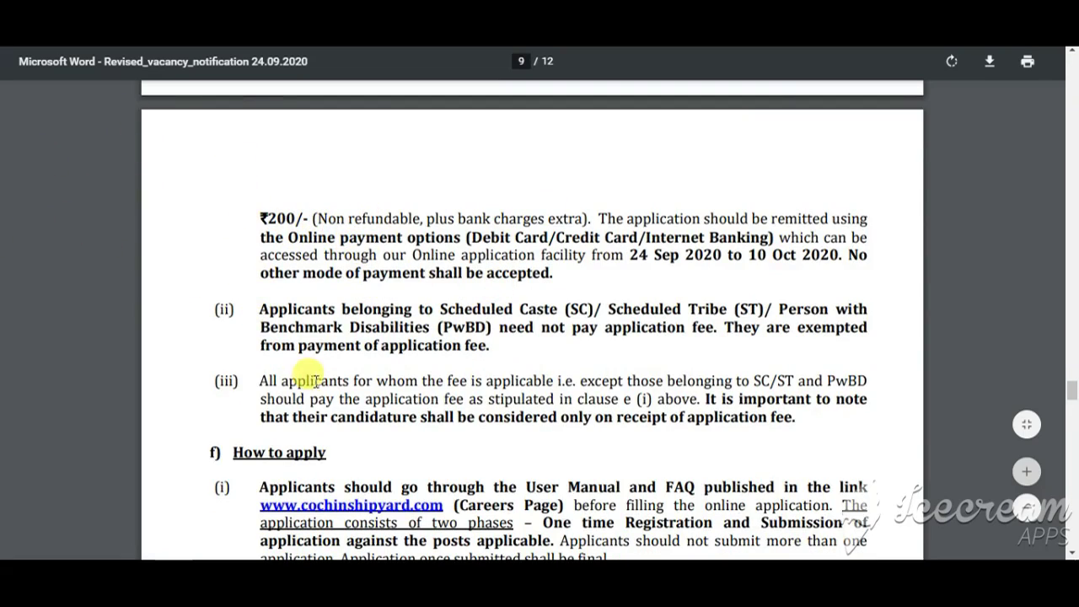
- Read the vacancy notification from the application fee rules through the How to apply and General sections
{"action": "scroll", "coordinate": [308, 374], "scroll_direction": "down", "scroll_amount": 3}
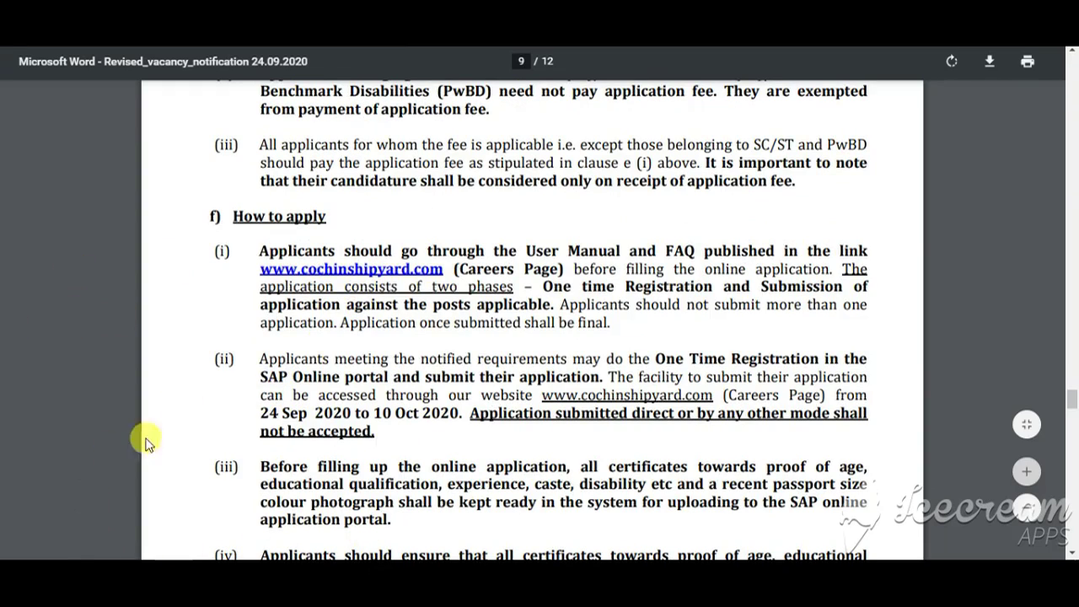
{"action": "scroll", "coordinate": [426, 409], "scroll_direction": "down", "scroll_amount": 2}
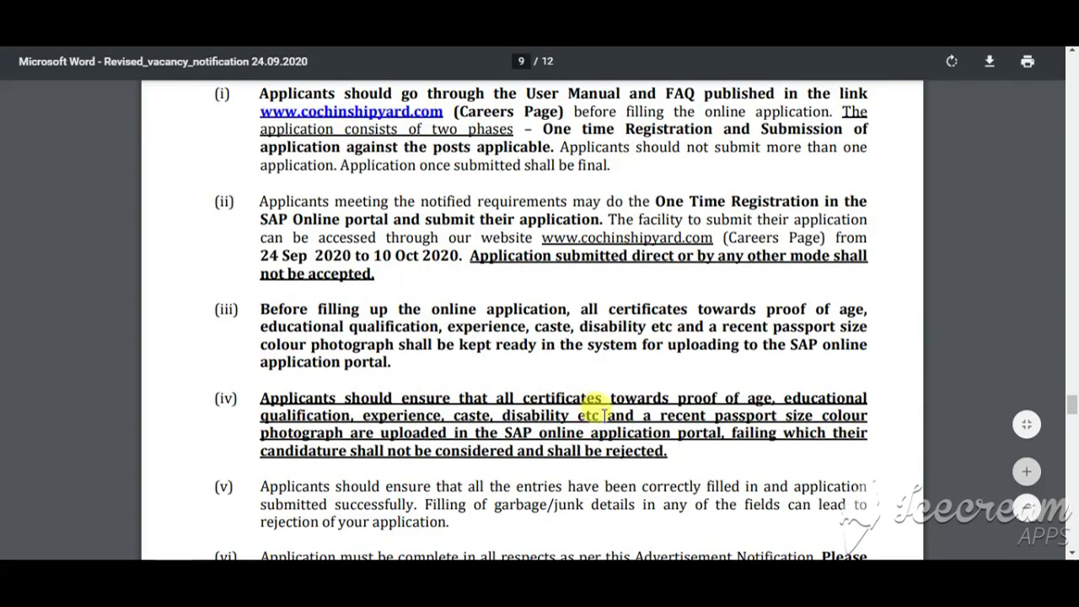
{"action": "scroll", "coordinate": [590, 409], "scroll_direction": "down", "scroll_amount": 3}
{"action": "scroll", "coordinate": [607, 430], "scroll_direction": "down", "scroll_amount": 6}
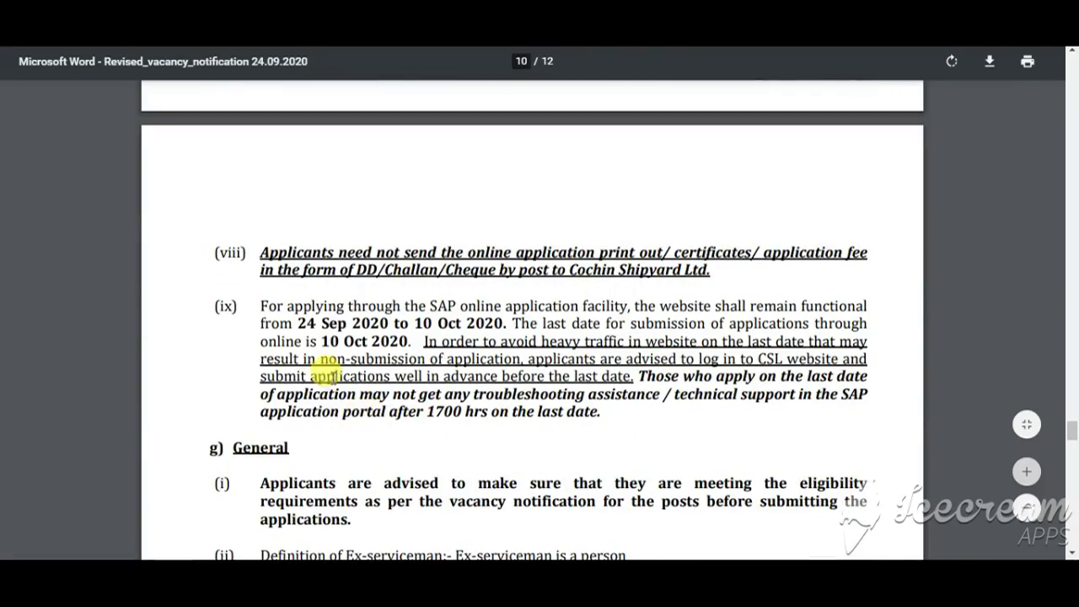
{"action": "scroll", "coordinate": [365, 371], "scroll_direction": "down", "scroll_amount": 4}
{"action": "scroll", "coordinate": [549, 365], "scroll_direction": "down", "scroll_amount": 18}
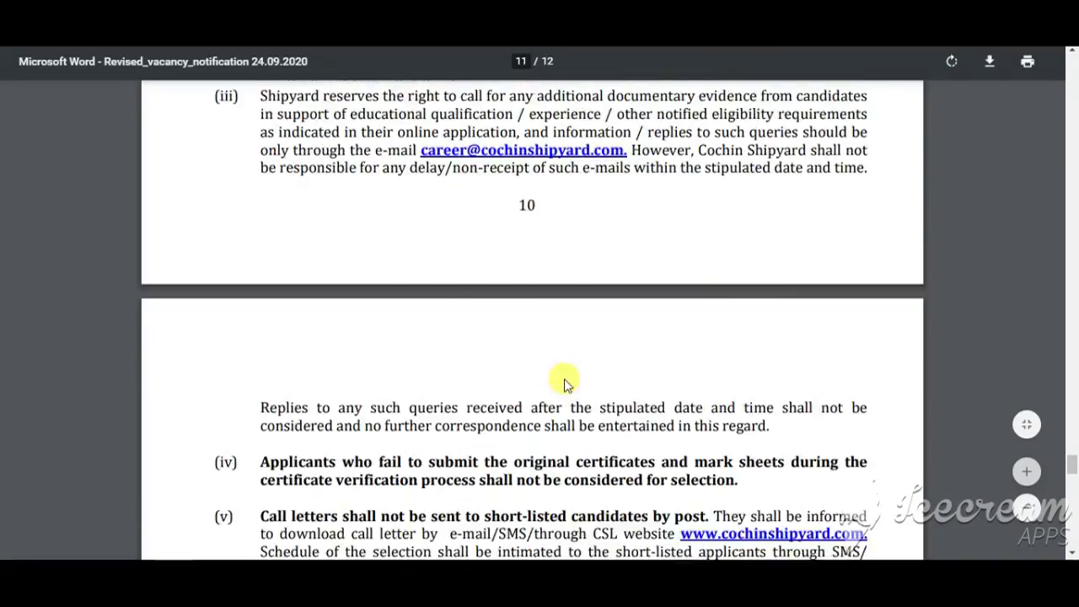
{"action": "scroll", "coordinate": [542, 366], "scroll_direction": "down", "scroll_amount": 10}
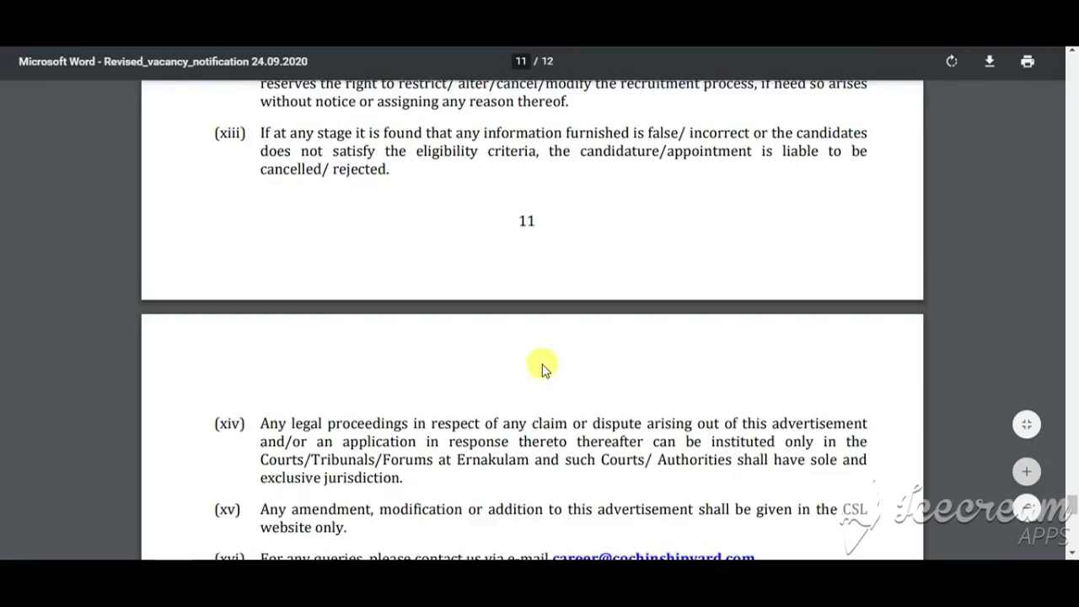
{"action": "scroll", "coordinate": [548, 405], "scroll_direction": "up", "scroll_amount": 3}
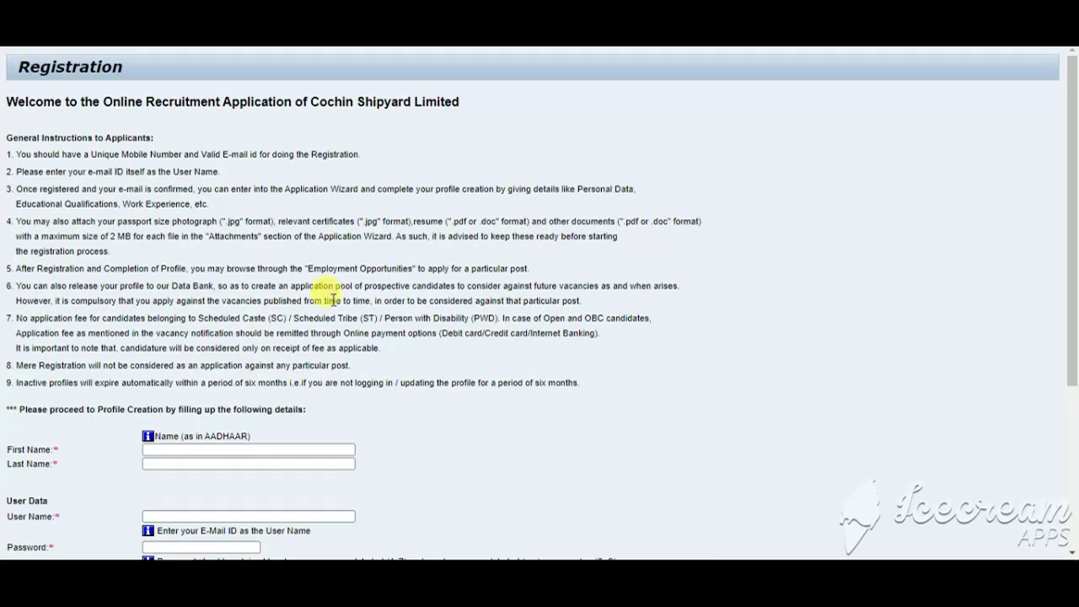
- Review the registration instructions and the required name, user name, password, e-mail and data privacy fields
{"action": "scroll", "coordinate": [295, 295], "scroll_direction": "down", "scroll_amount": 1}
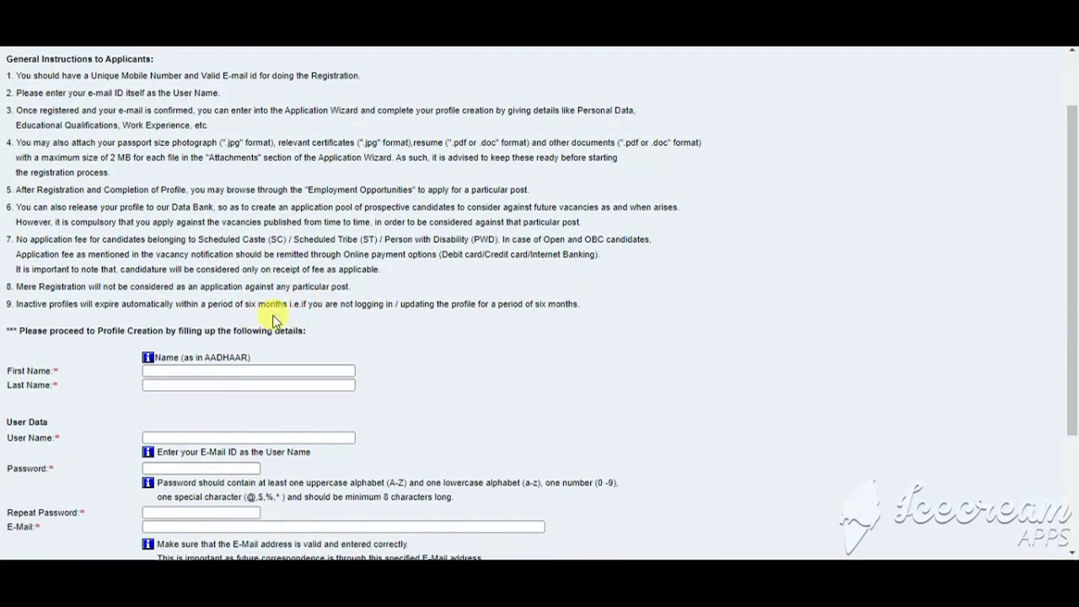
{"action": "left_click", "coordinate": [178, 384]}
{"action": "scroll", "coordinate": [203, 430], "scroll_direction": "down", "scroll_amount": 3}
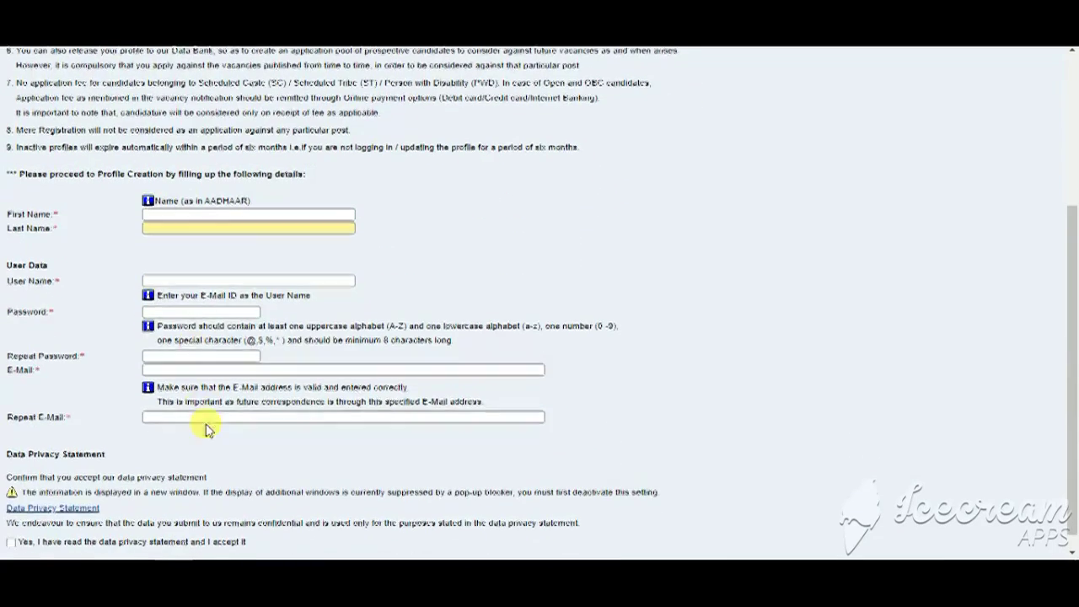
{"action": "left_click", "coordinate": [190, 279]}
{"action": "left_click", "coordinate": [182, 311]}
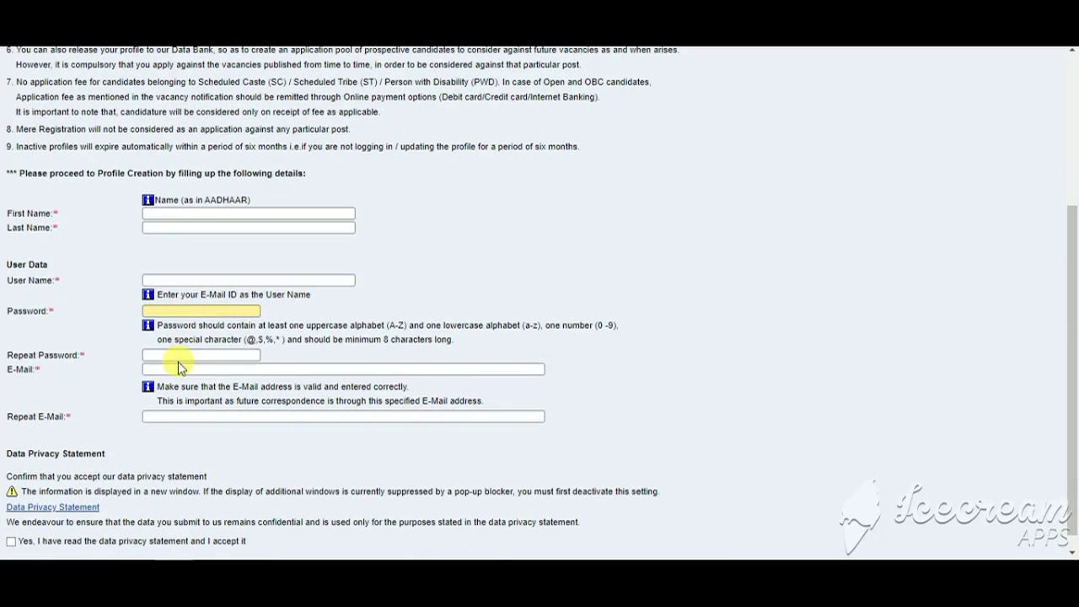
{"action": "left_click", "coordinate": [168, 355]}
{"action": "left_click", "coordinate": [173, 370]}
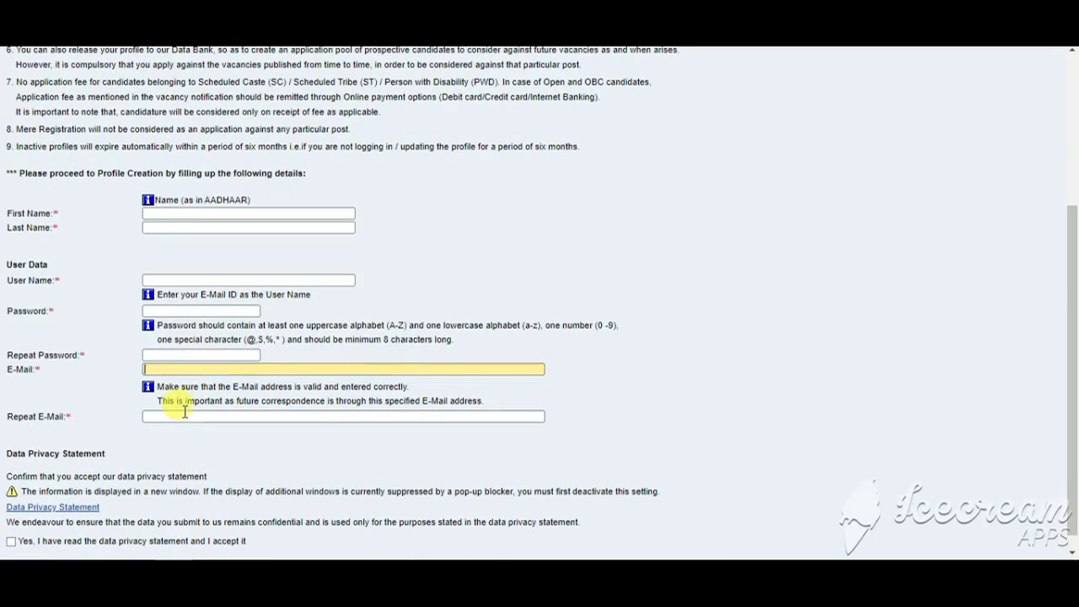
{"action": "left_click", "coordinate": [185, 415]}
{"action": "scroll", "coordinate": [190, 413], "scroll_direction": "down", "scroll_amount": 1}
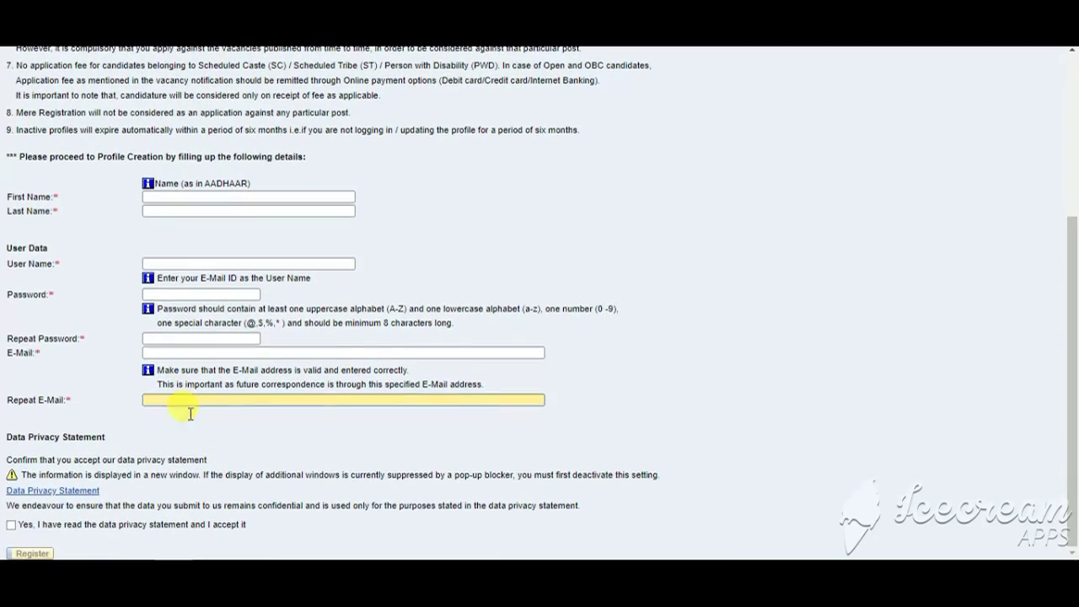
{"action": "scroll", "coordinate": [203, 363], "scroll_direction": "up", "scroll_amount": 1}
{"action": "scroll", "coordinate": [219, 404], "scroll_direction": "down", "scroll_amount": 1}
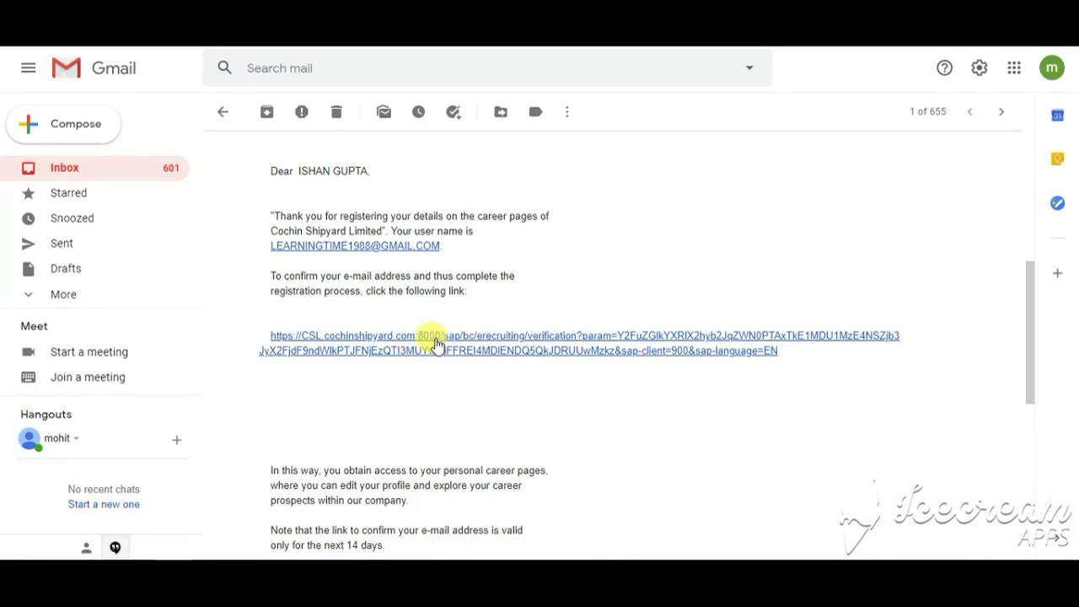
- Confirm the e-mail address through the verification link and open My Profile from the personal career pages
{"action": "left_click", "coordinate": [518, 338]}
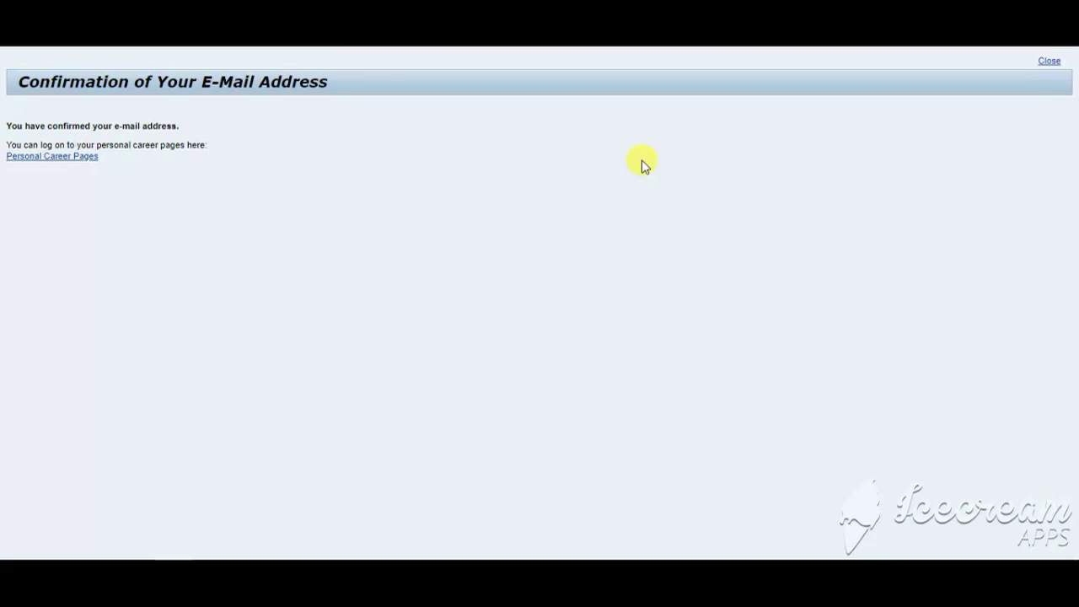
{"action": "left_click", "coordinate": [43, 159]}
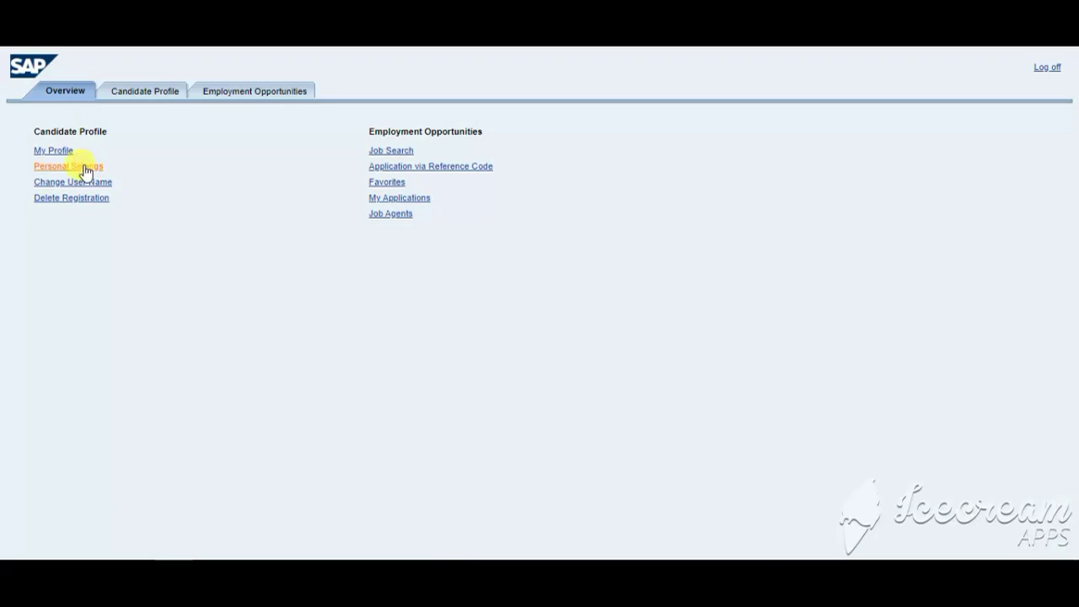
{"action": "left_click", "coordinate": [55, 151]}
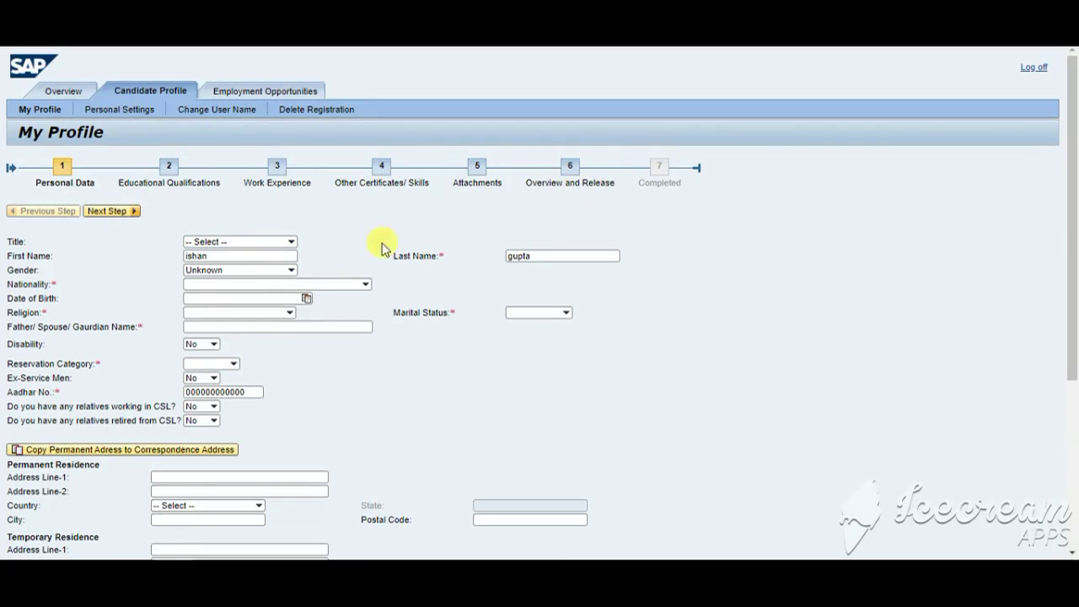
- Set the nationality to Indian and the marital status to Married in the personal data
{"action": "scroll", "coordinate": [304, 244], "scroll_direction": "down", "scroll_amount": 3}
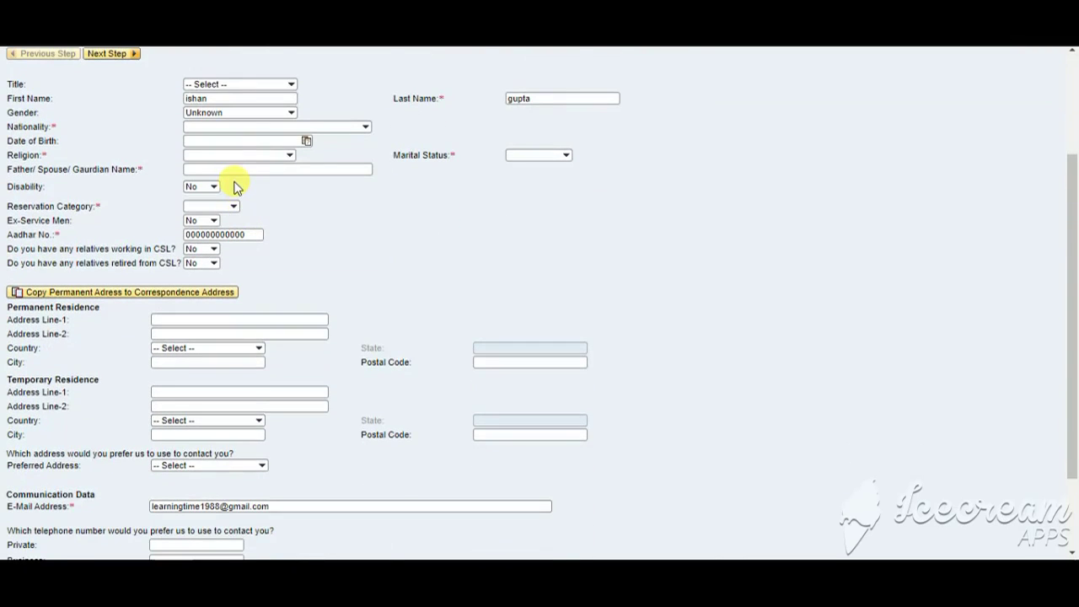
{"action": "scroll", "coordinate": [235, 187], "scroll_direction": "up", "scroll_amount": 1}
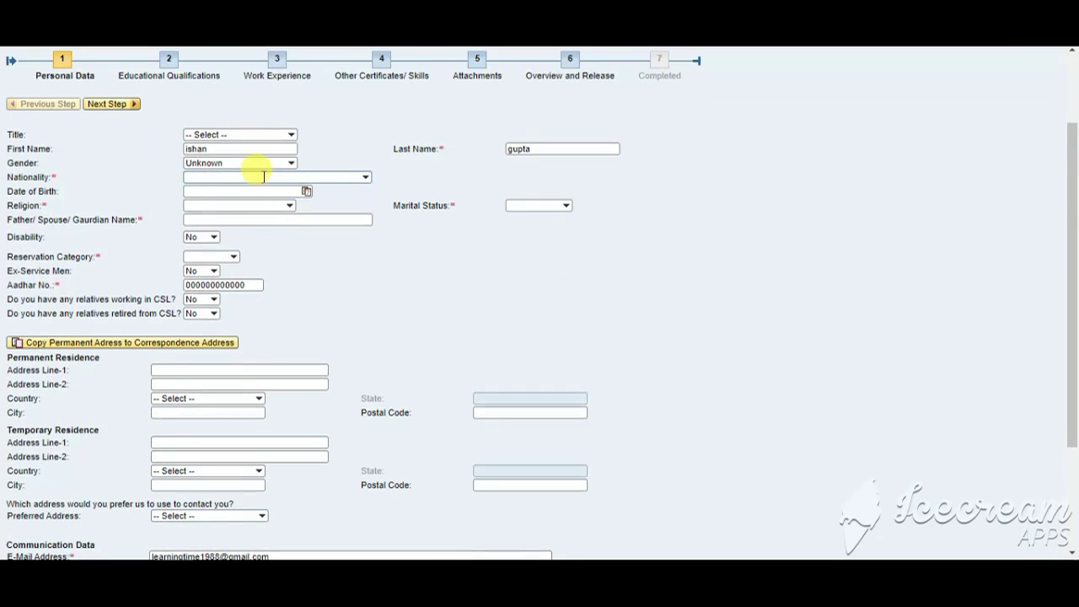
{"action": "left_click", "coordinate": [348, 179]}
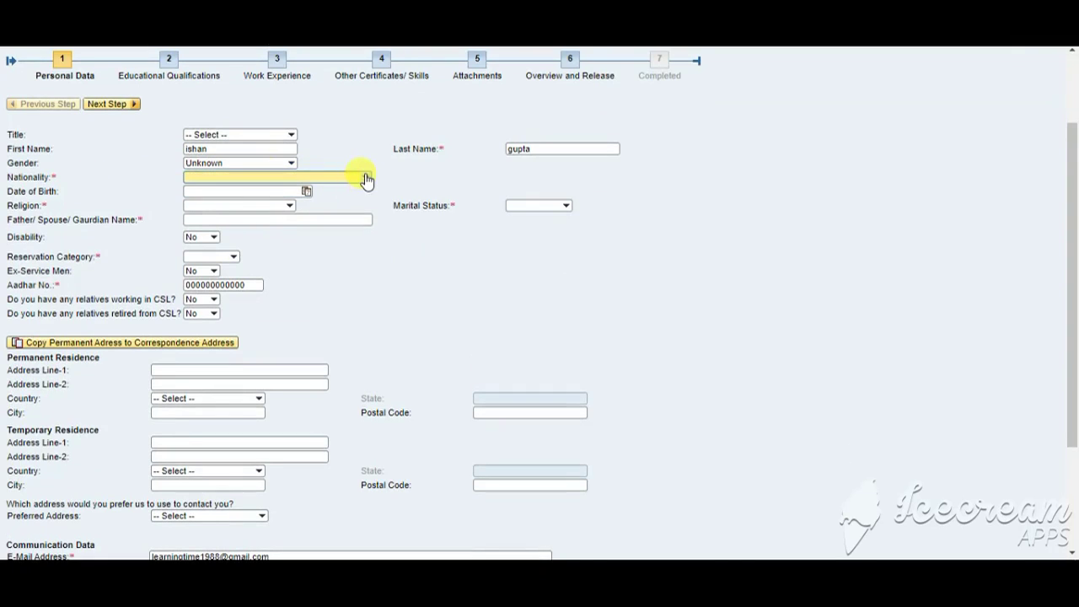
{"action": "left_click", "coordinate": [366, 179]}
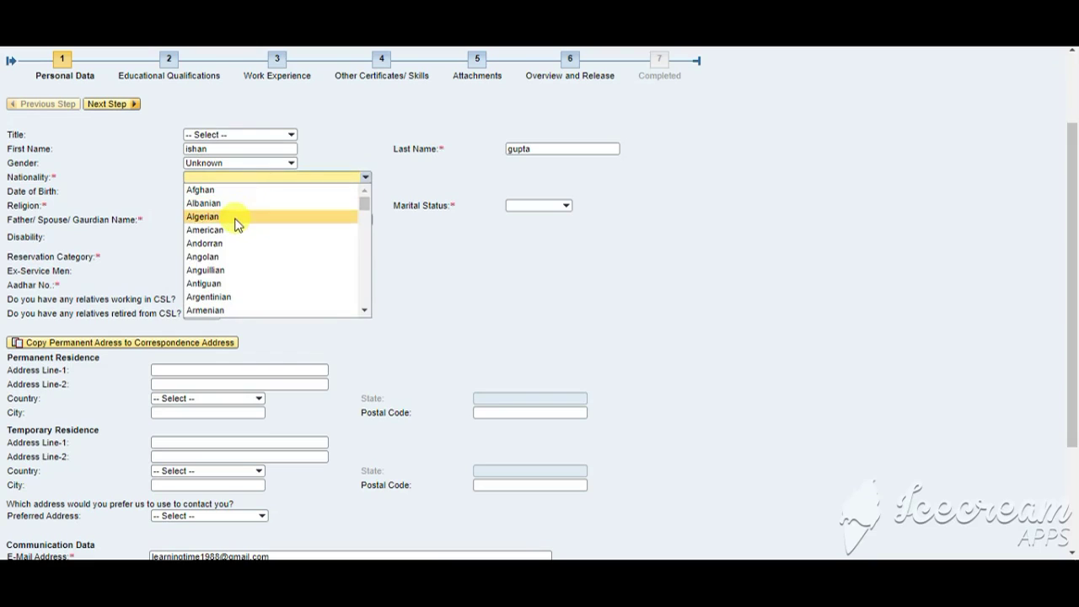
{"action": "key", "text": "i"}
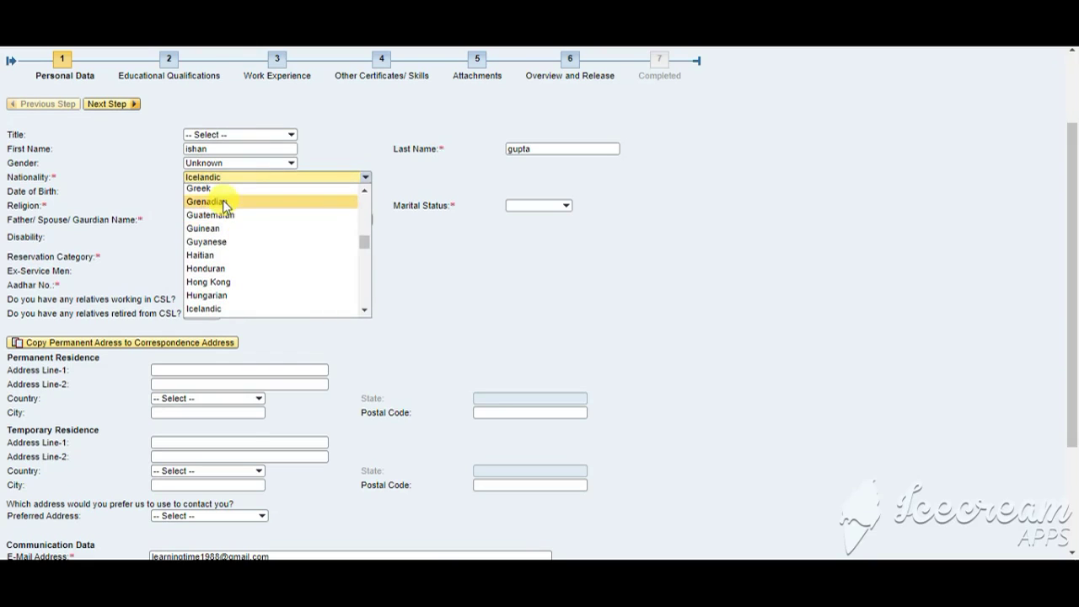
{"action": "scroll", "coordinate": [238, 283], "scroll_direction": "down", "scroll_amount": 2}
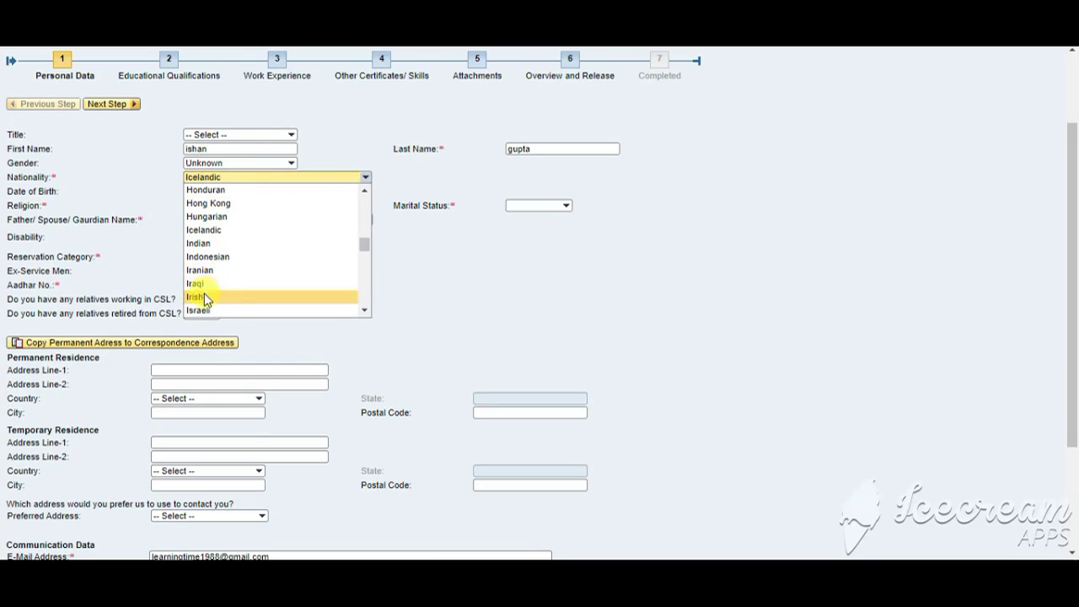
{"action": "left_click", "coordinate": [239, 243]}
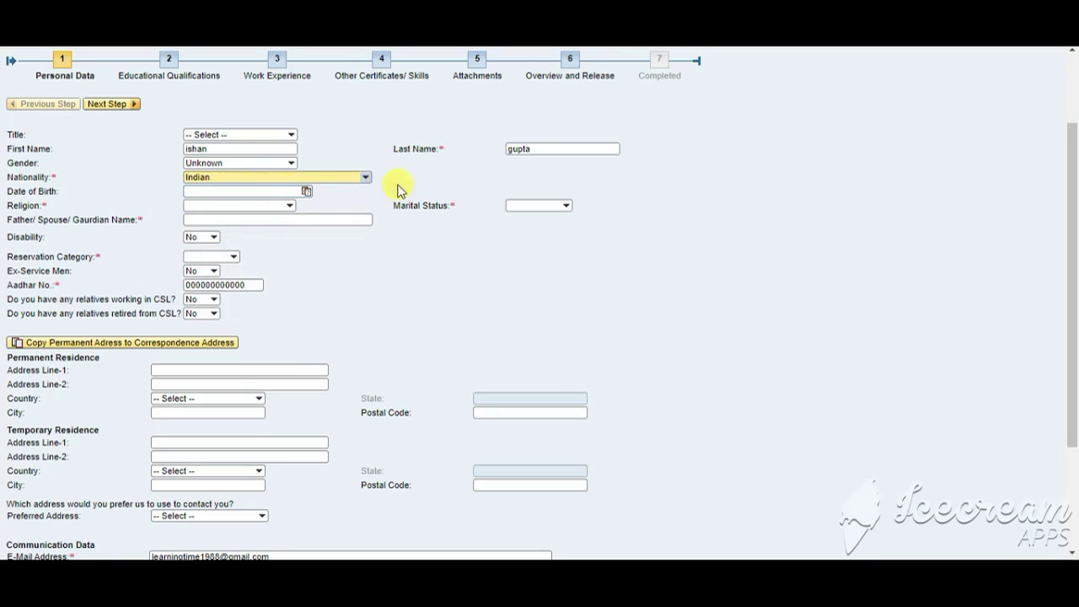
{"action": "left_click", "coordinate": [564, 209]}
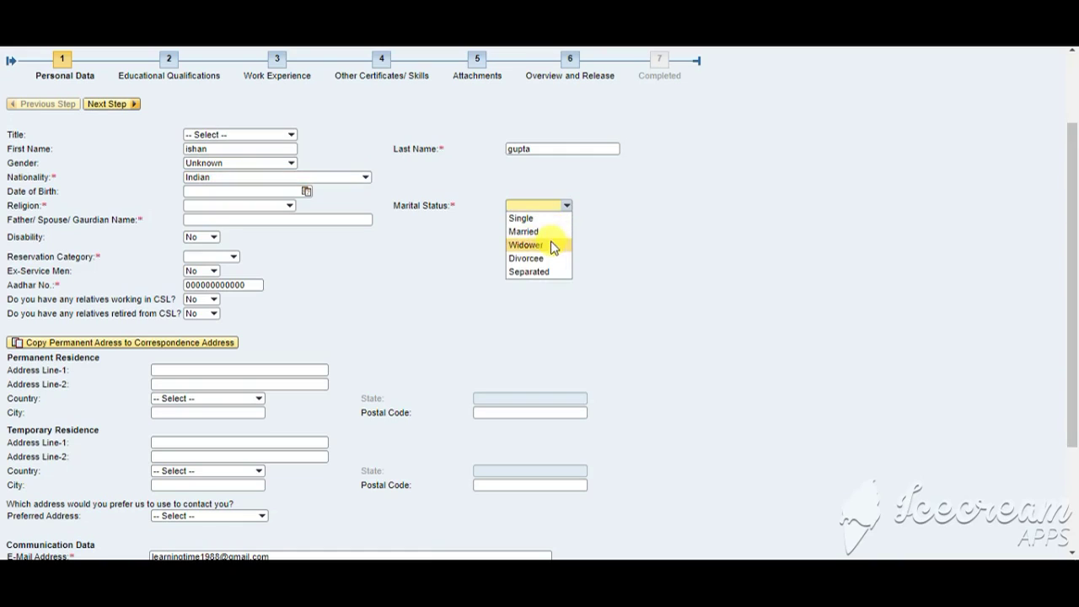
{"action": "left_click", "coordinate": [551, 234]}
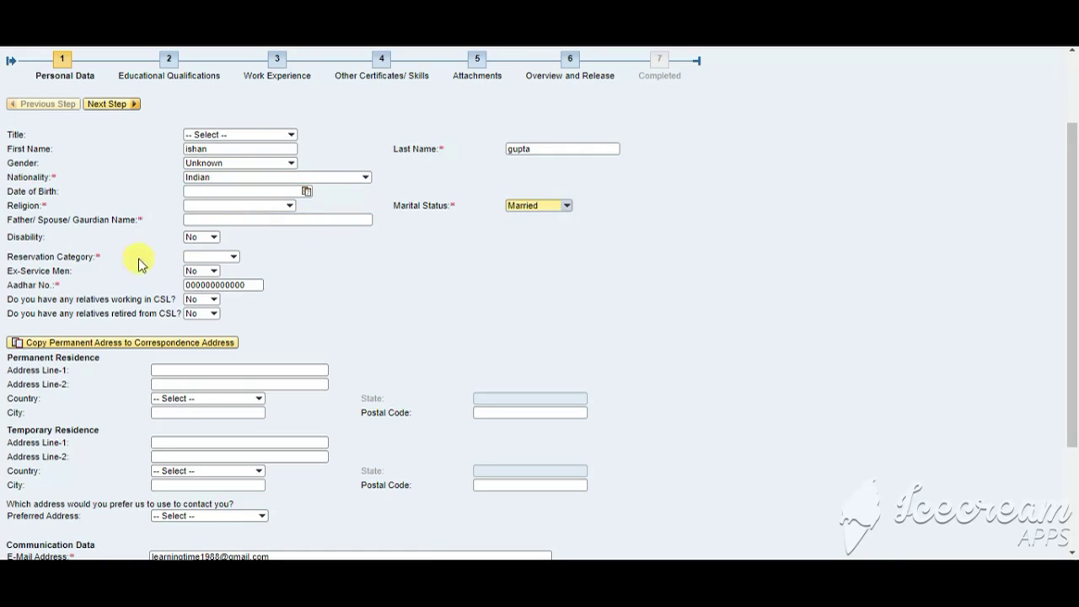
- Set Disability to Yes and try to choose a reservation category
{"action": "left_click", "coordinate": [213, 239]}
{"action": "left_click", "coordinate": [207, 254]}
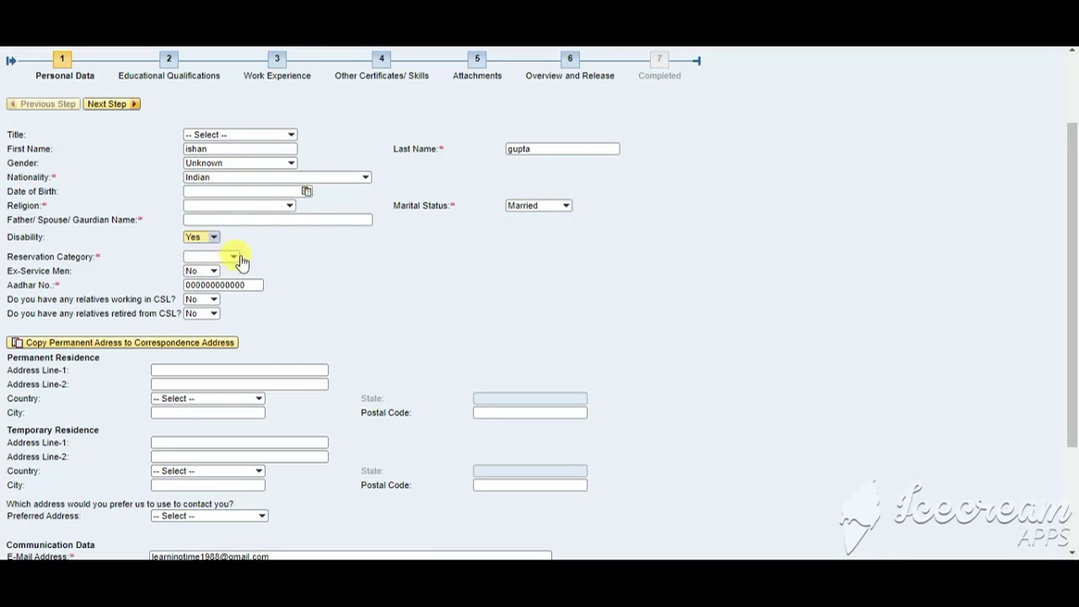
{"action": "left_click", "coordinate": [238, 262]}
{"action": "left_click", "coordinate": [229, 270]}
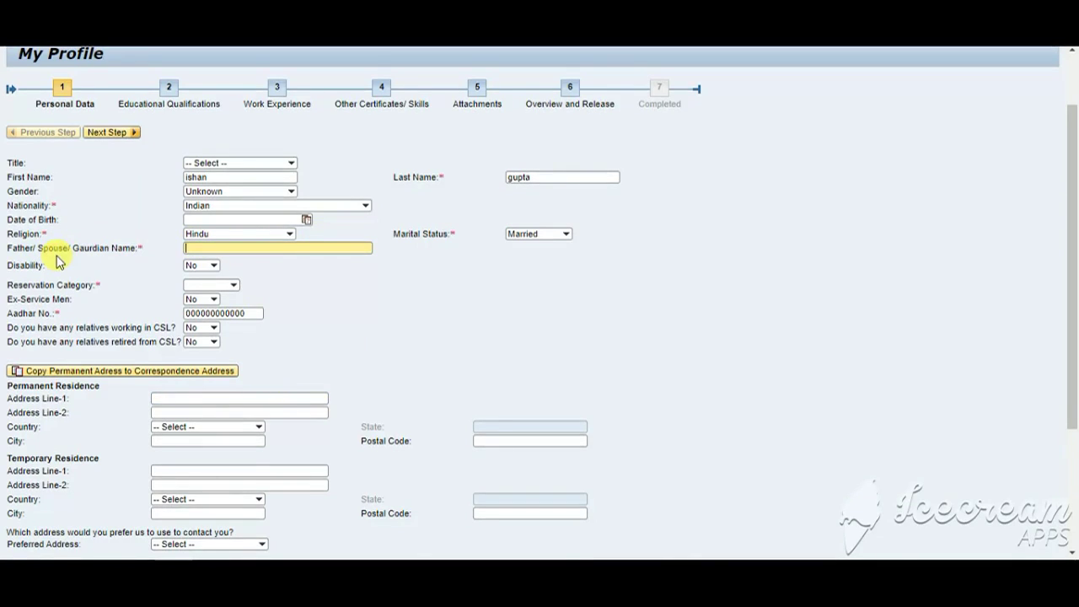
- Choose No for Disability, General for Reservation Category and No for Ex-Service Men
{"action": "left_click", "coordinate": [214, 267]}
{"action": "left_click", "coordinate": [216, 291]}
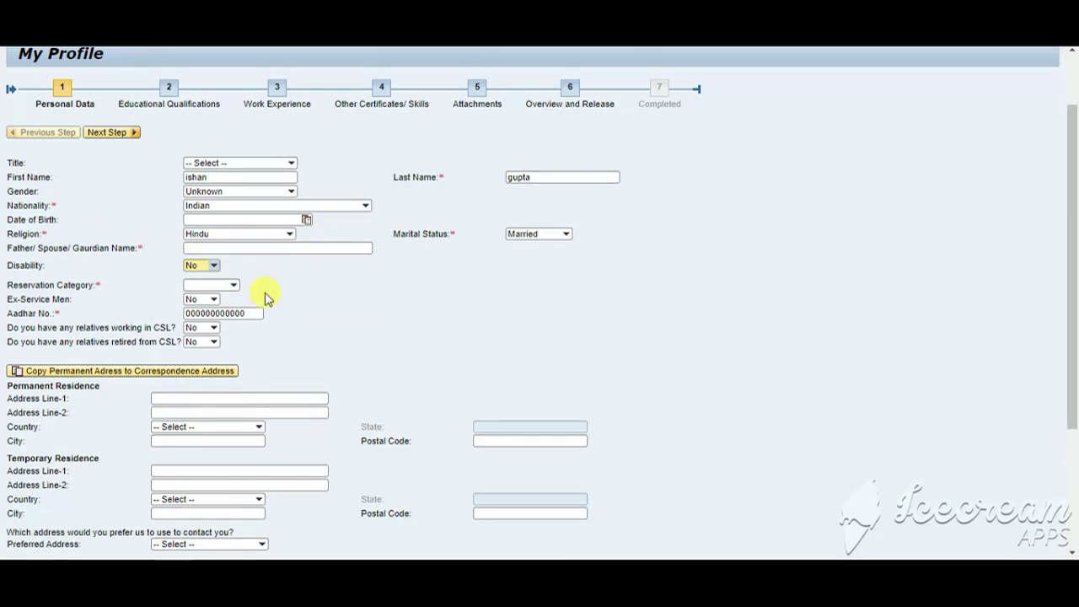
{"action": "left_click", "coordinate": [227, 287]}
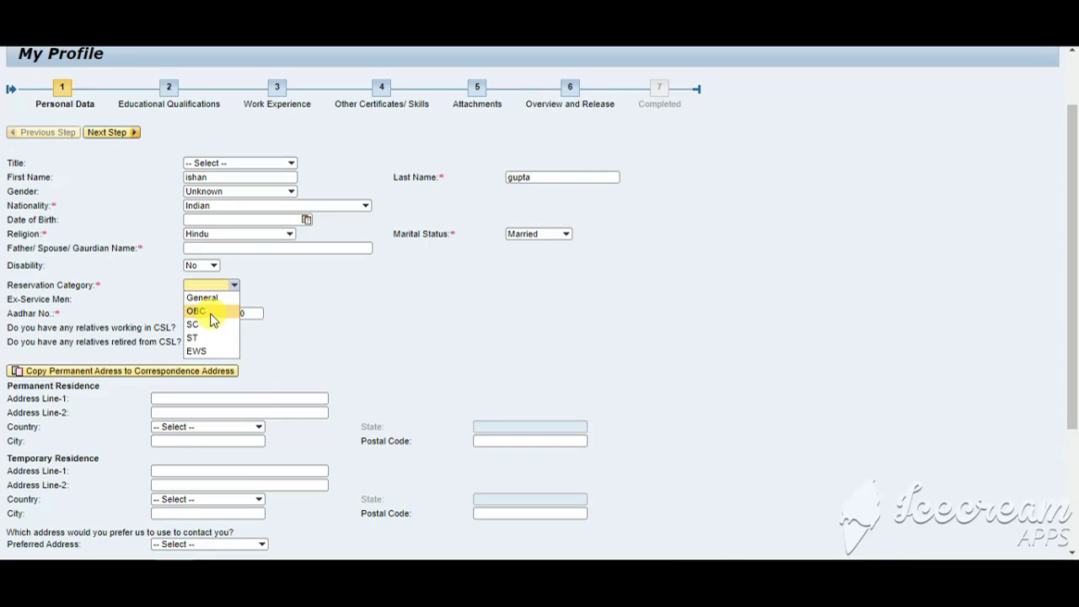
{"action": "left_click", "coordinate": [207, 299]}
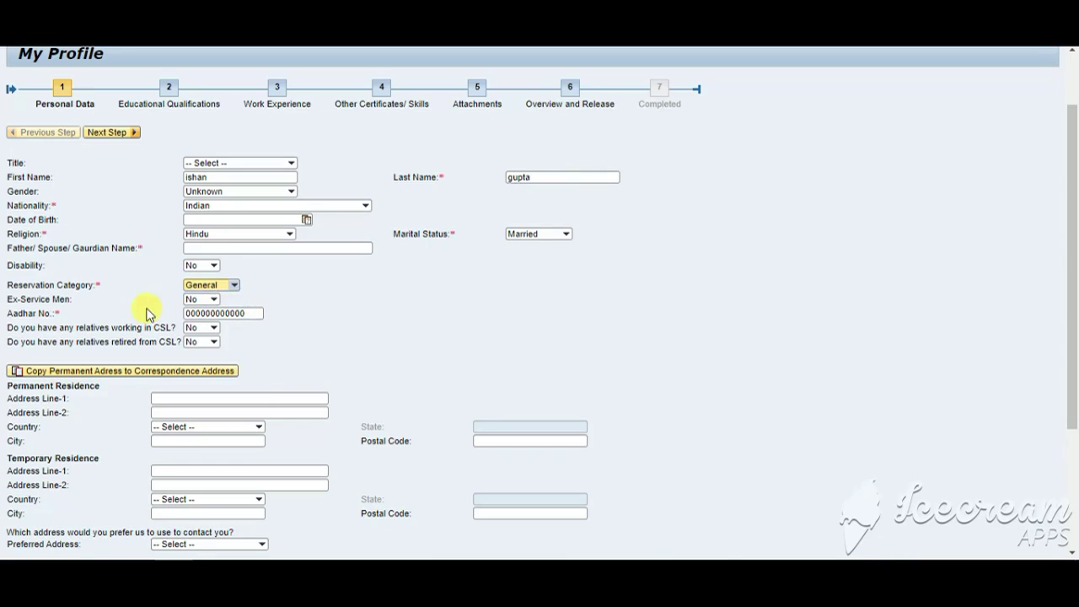
{"action": "left_click", "coordinate": [213, 299]}
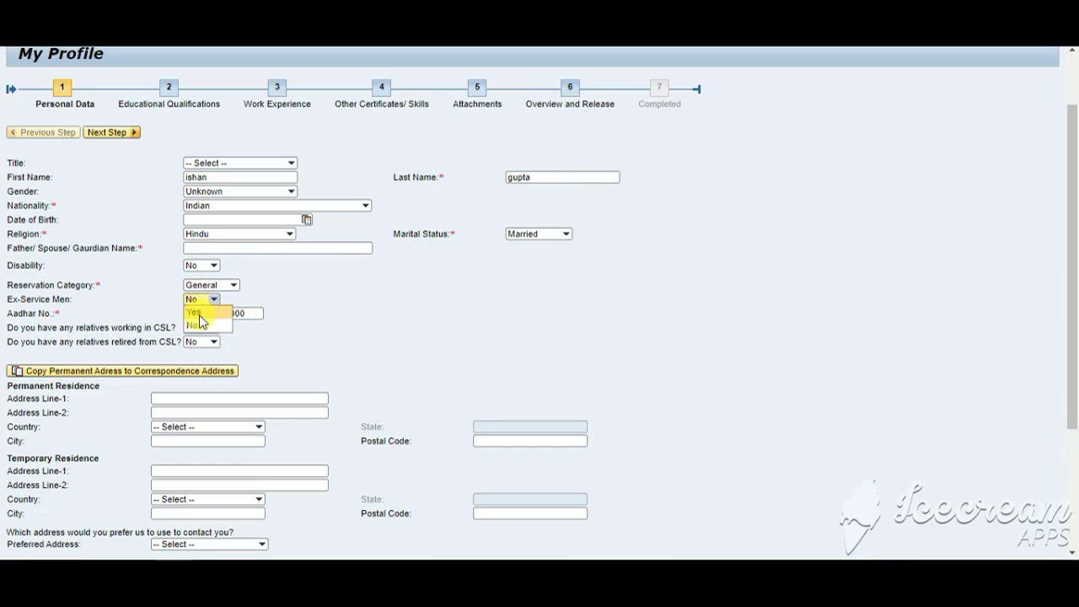
{"action": "left_click", "coordinate": [200, 327]}
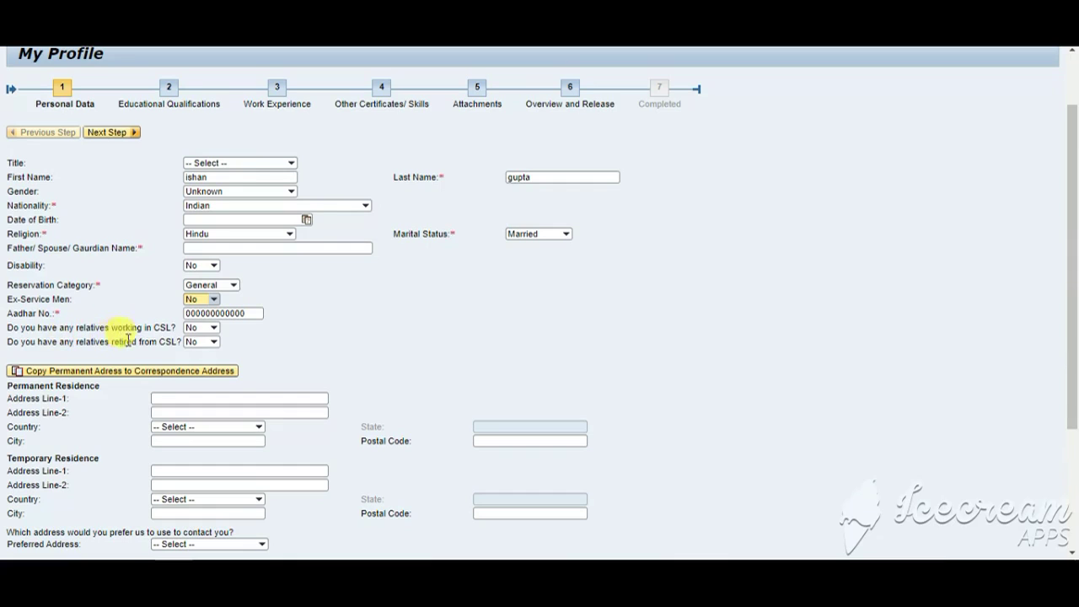
- Answer Yes to having relatives working in CSL and Yes to having relatives retired from CSL
{"action": "left_click", "coordinate": [214, 328]}
{"action": "left_click", "coordinate": [215, 328]}
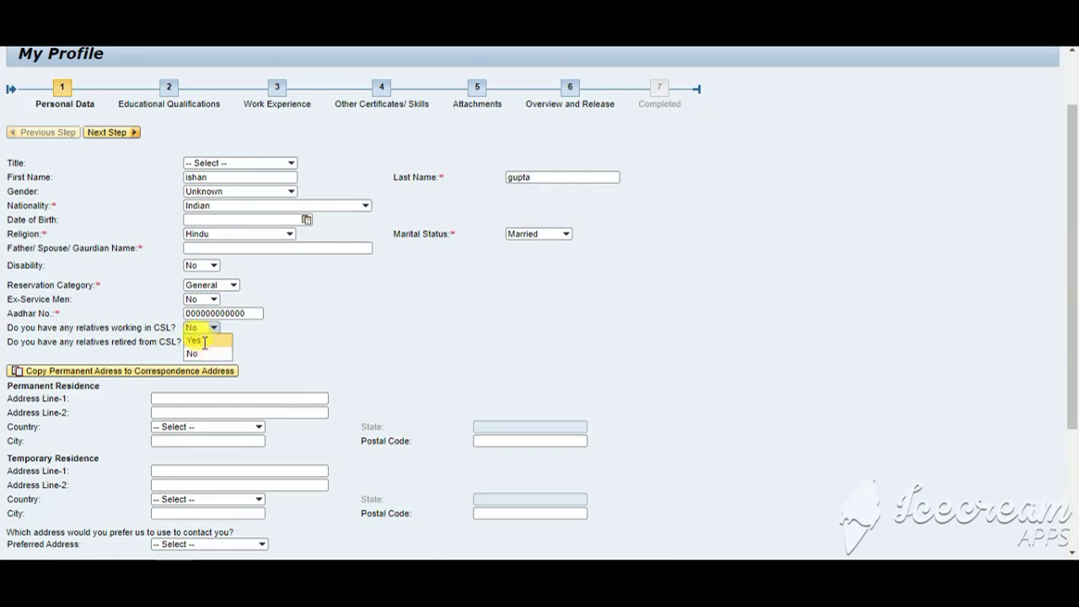
{"action": "left_click", "coordinate": [200, 341]}
{"action": "scroll", "coordinate": [308, 365], "scroll_direction": "down", "scroll_amount": 3}
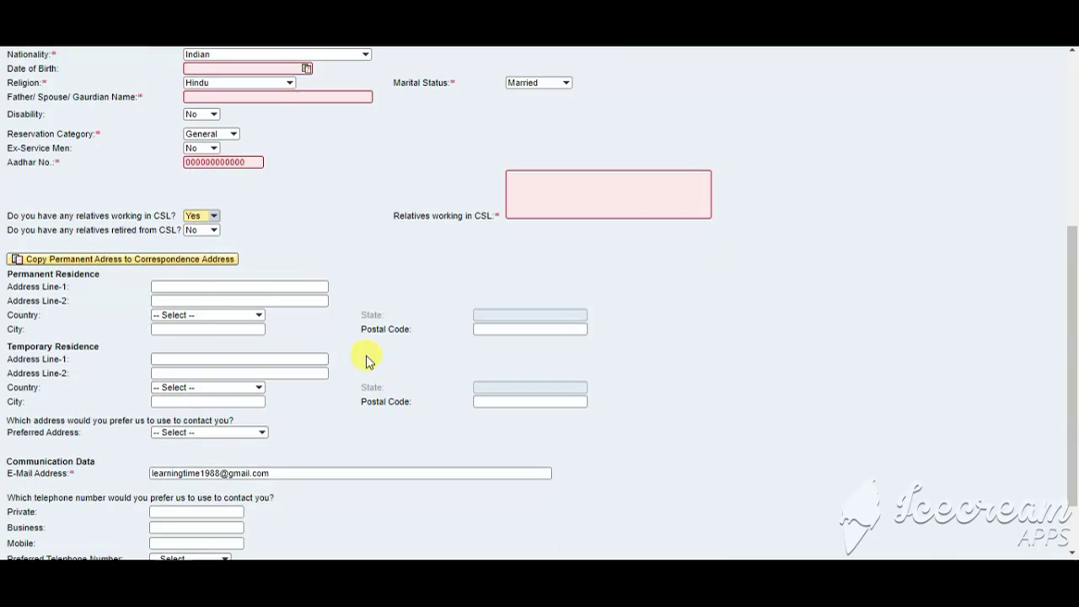
{"action": "left_click", "coordinate": [534, 199]}
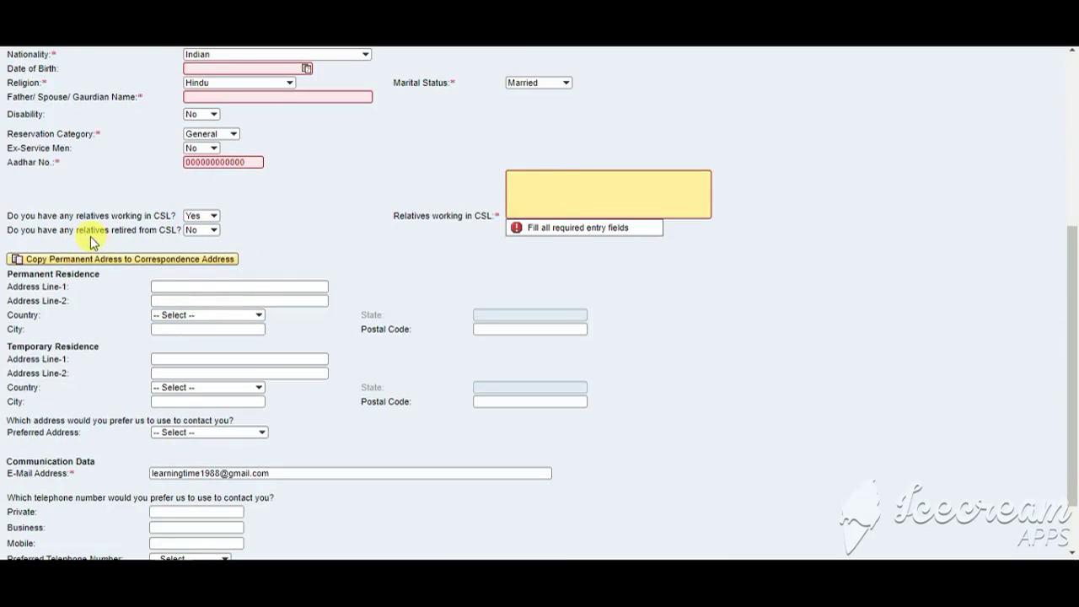
{"action": "left_click", "coordinate": [213, 234]}
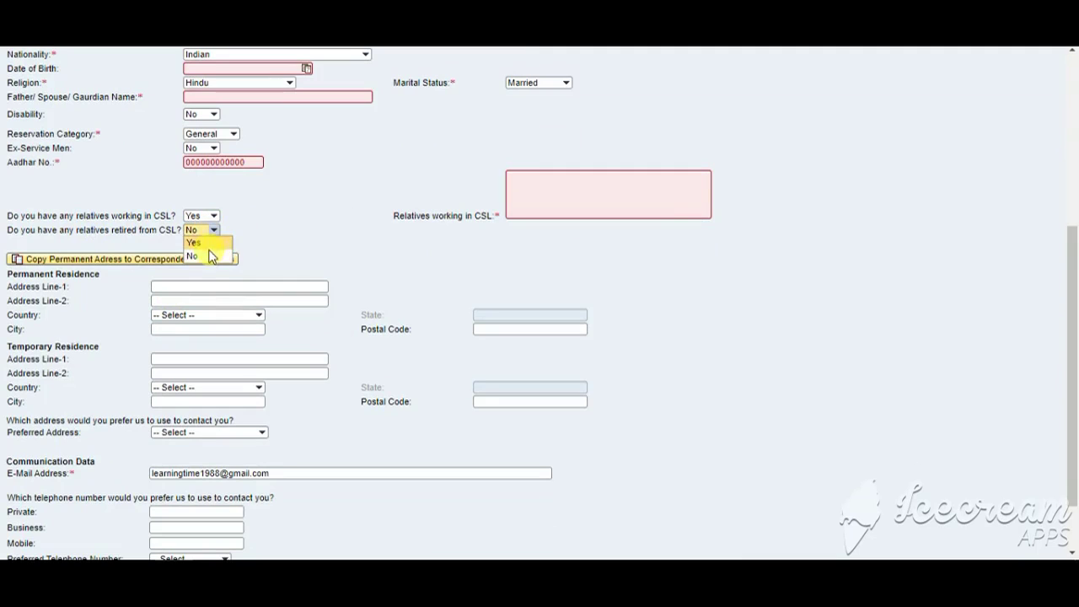
{"action": "left_click", "coordinate": [210, 245]}
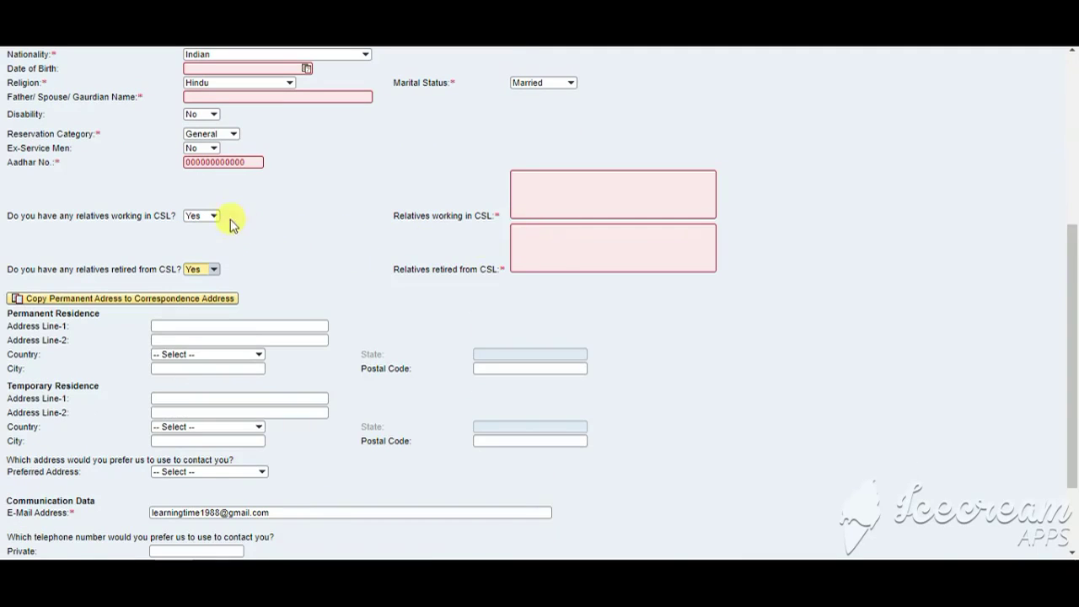
- Set Ex-Service Men and Disability to Yes, and show the choices for the category of disability
{"action": "left_click", "coordinate": [212, 148]}
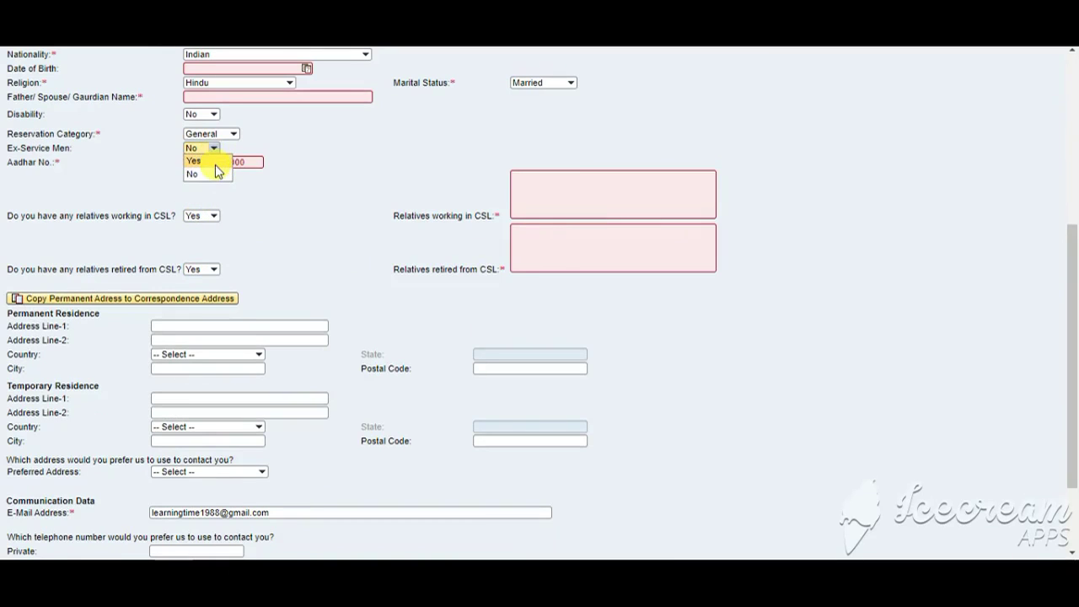
{"action": "left_click", "coordinate": [213, 161]}
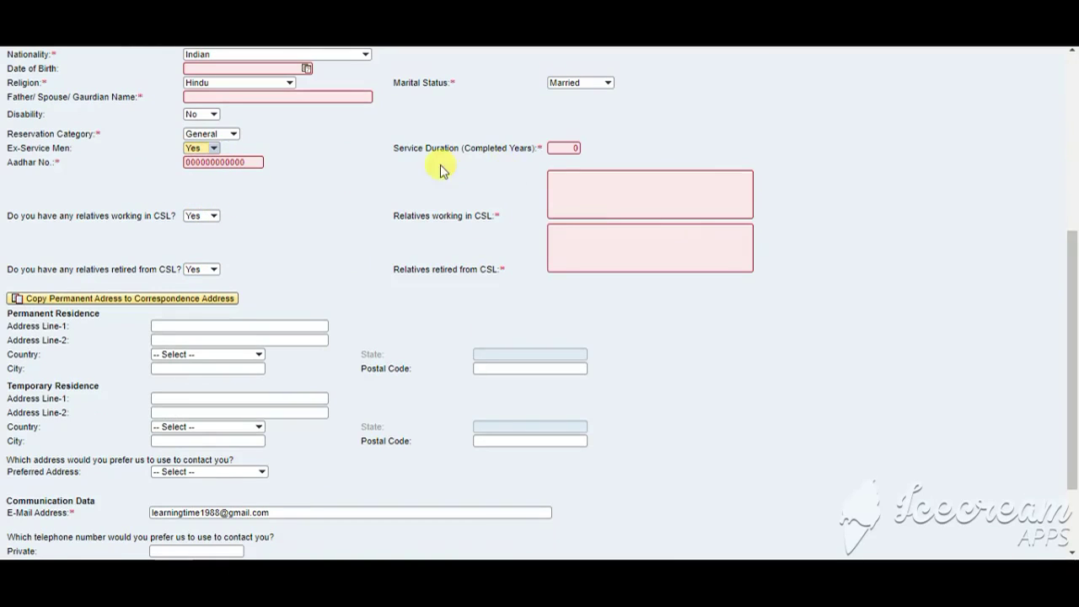
{"action": "left_click", "coordinate": [566, 151]}
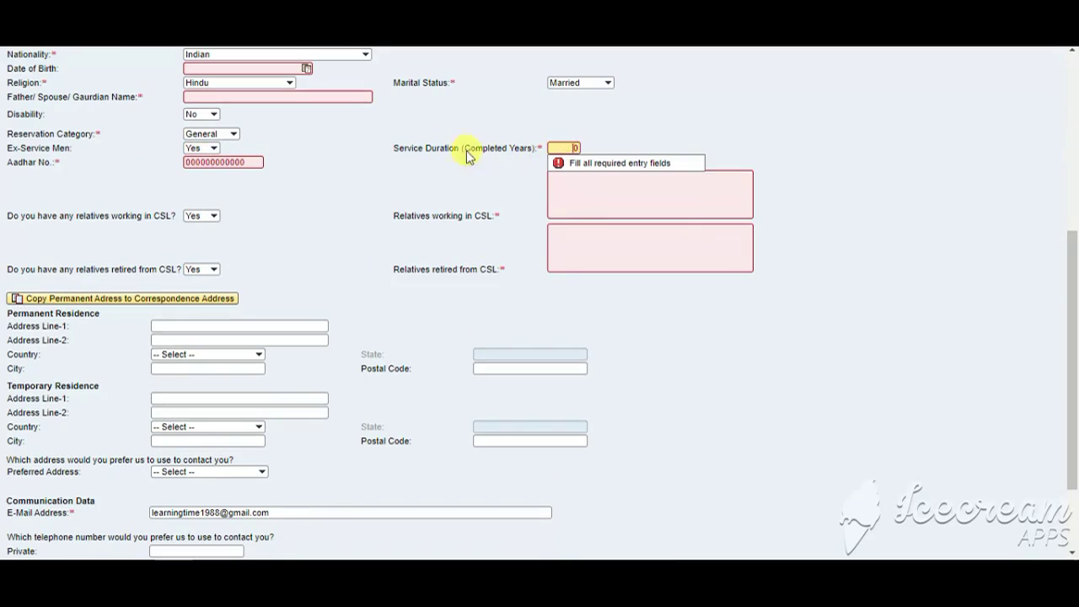
{"action": "left_click", "coordinate": [206, 117]}
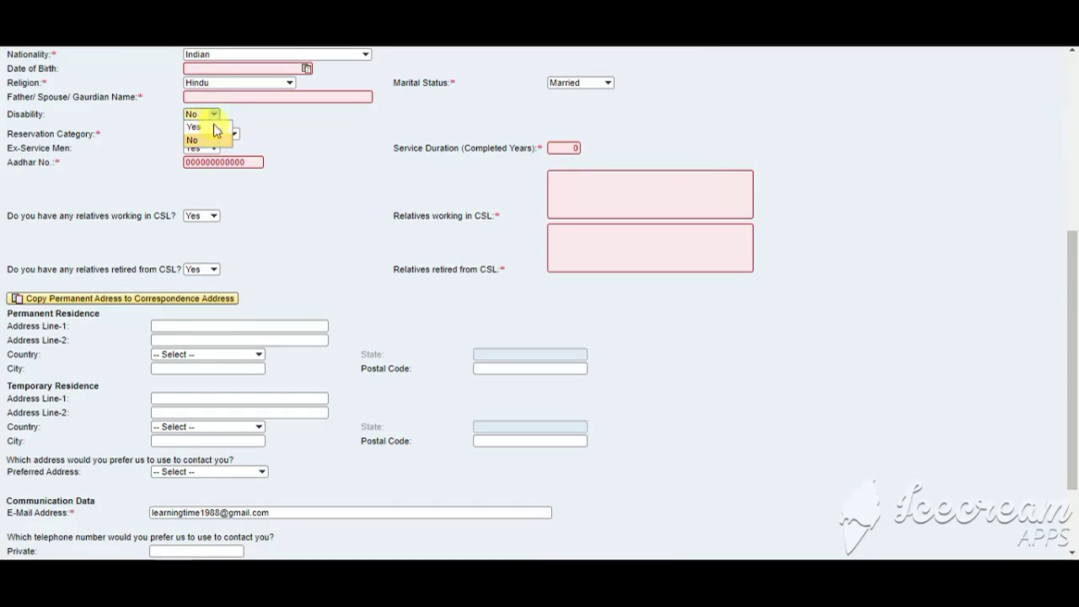
{"action": "left_click", "coordinate": [212, 128]}
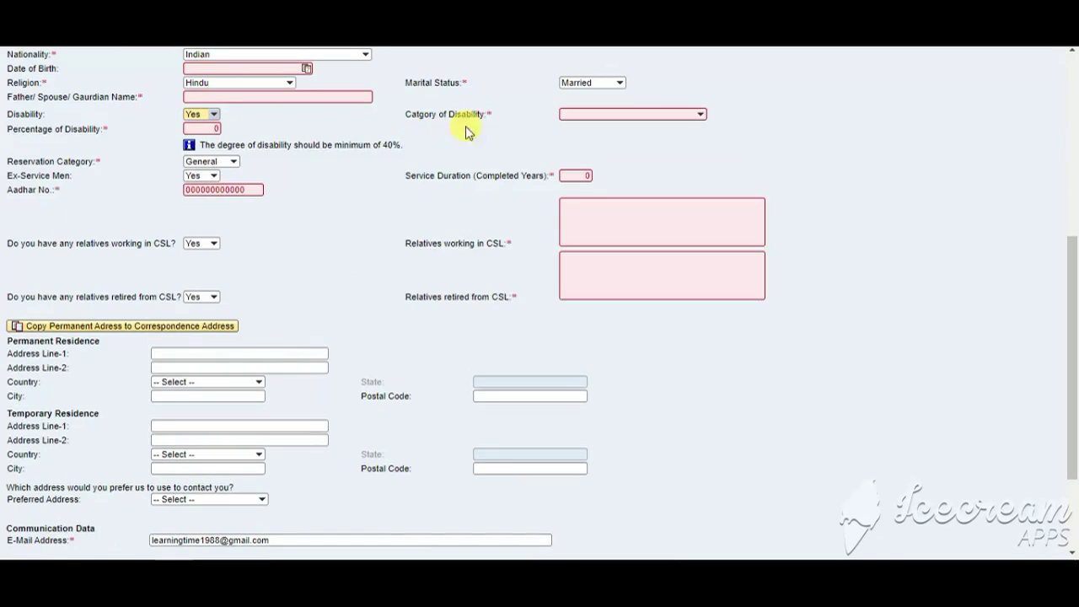
{"action": "left_click", "coordinate": [702, 118]}
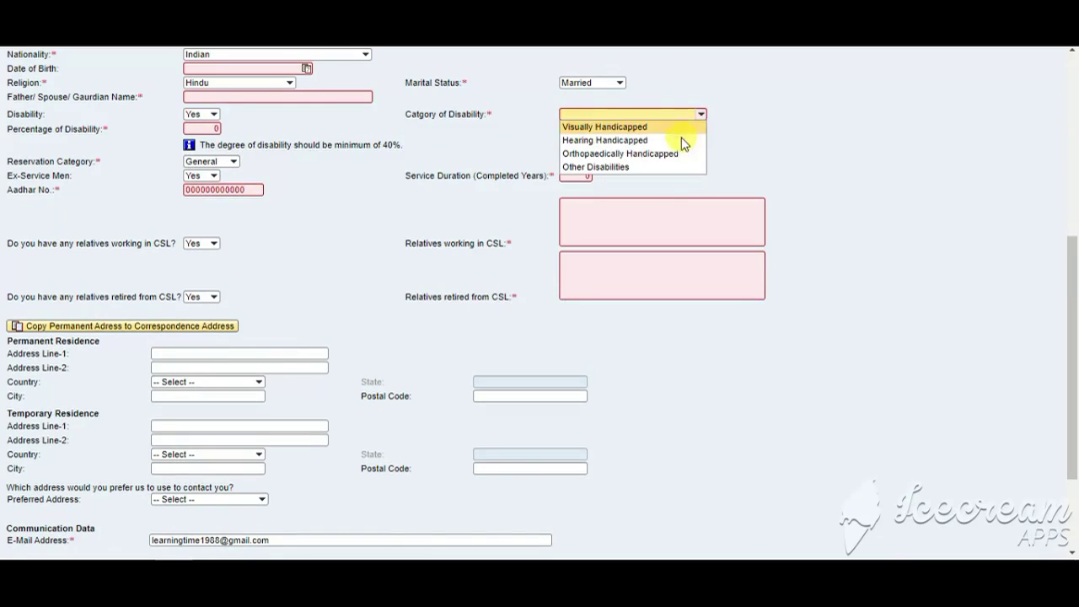
- Examine the permanent and temporary residence fields and the options for preferred address and preferred telephone number
{"action": "scroll", "coordinate": [38, 215], "scroll_direction": "down", "scroll_amount": 3}
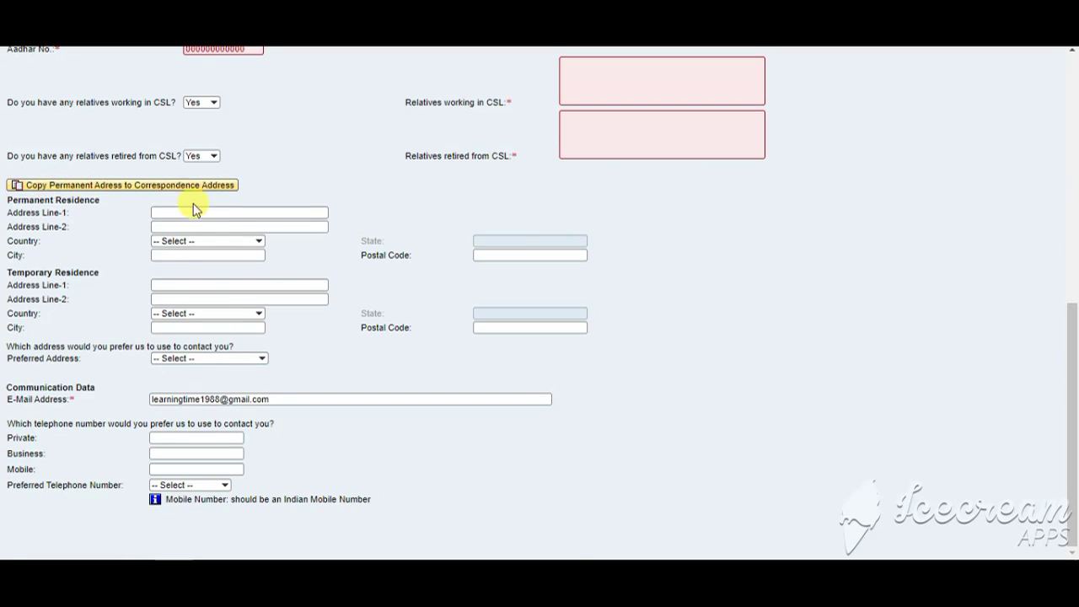
{"action": "left_click", "coordinate": [193, 239]}
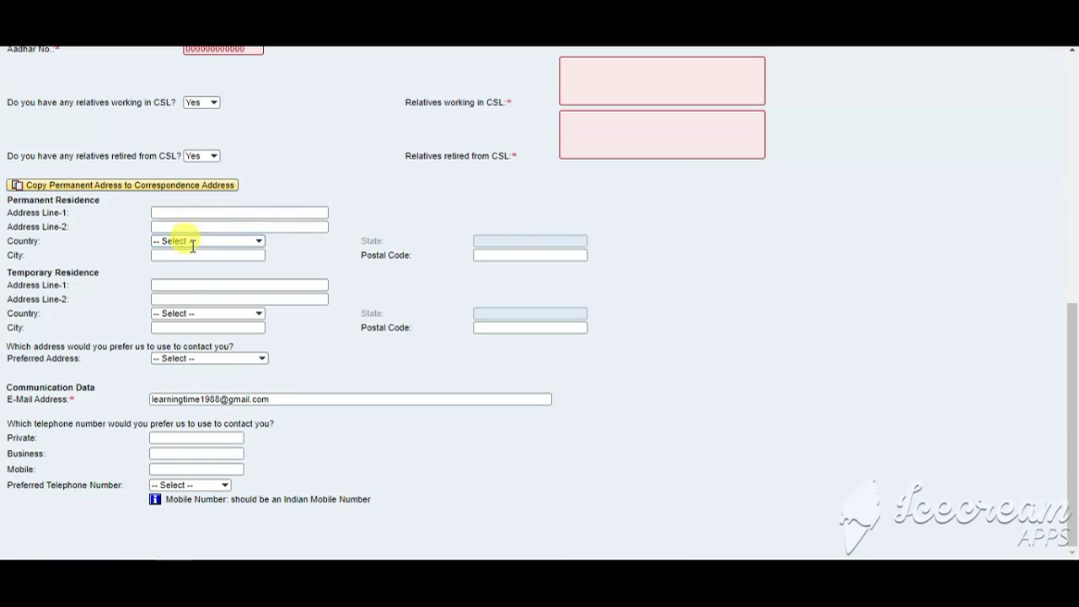
{"action": "left_click", "coordinate": [223, 241]}
{"action": "left_click", "coordinate": [510, 273]}
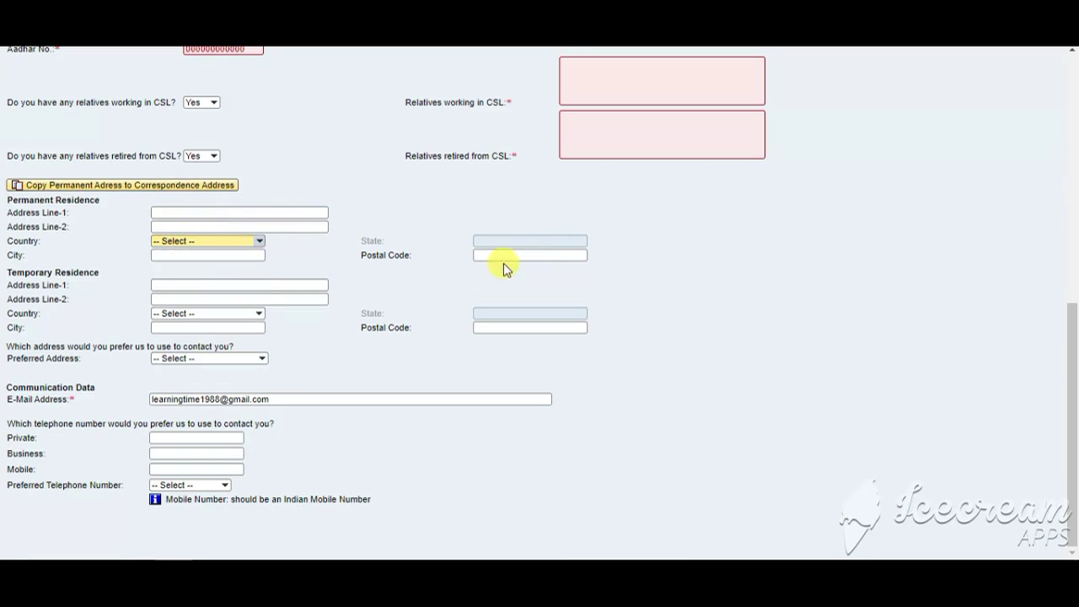
{"action": "left_click", "coordinate": [221, 254]}
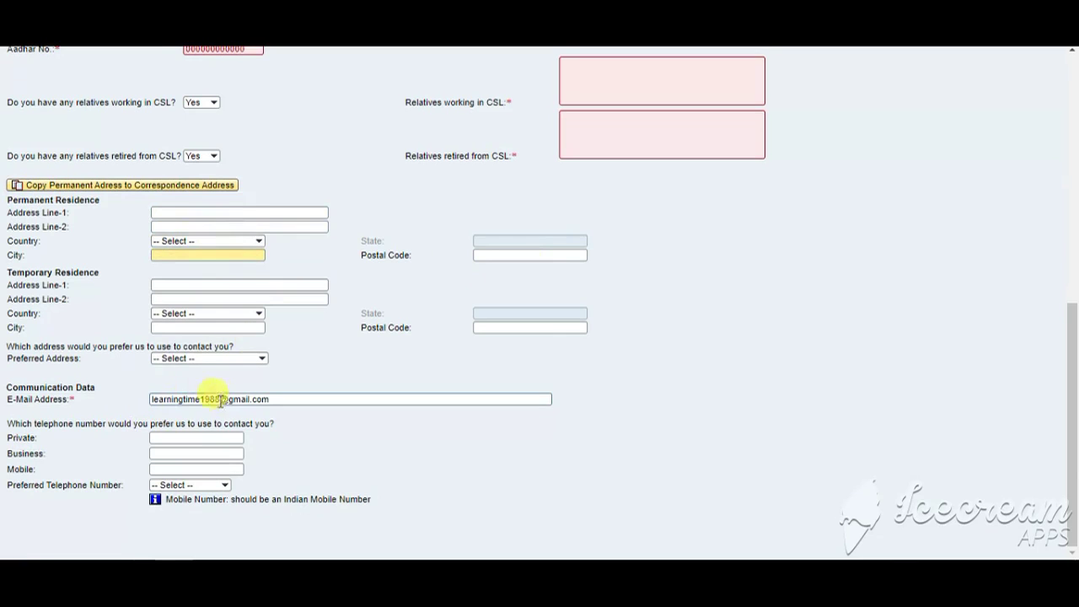
{"action": "left_click", "coordinate": [254, 364]}
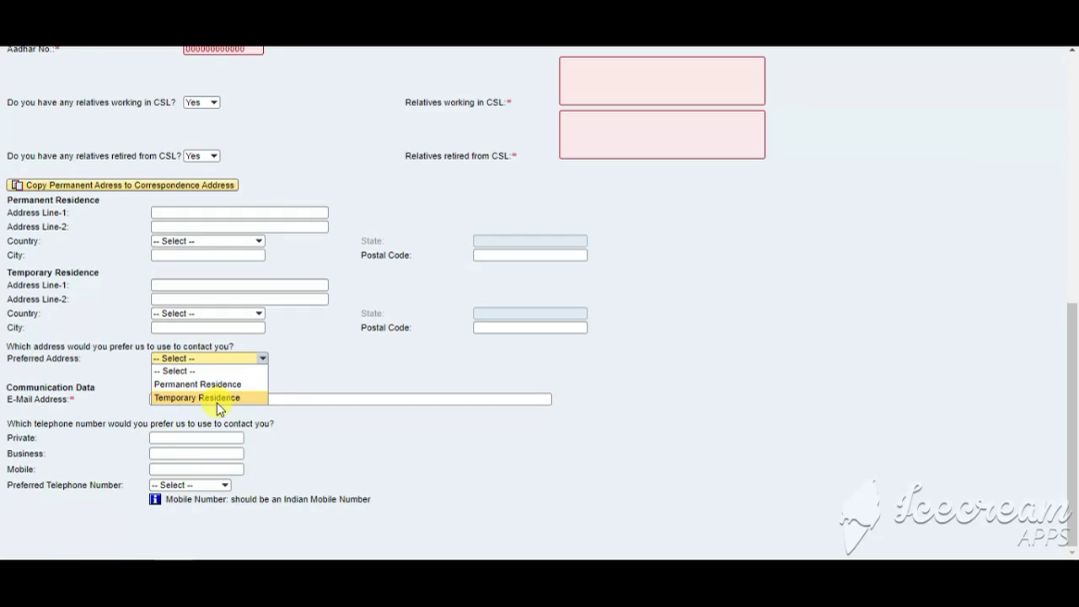
{"action": "left_click", "coordinate": [329, 361]}
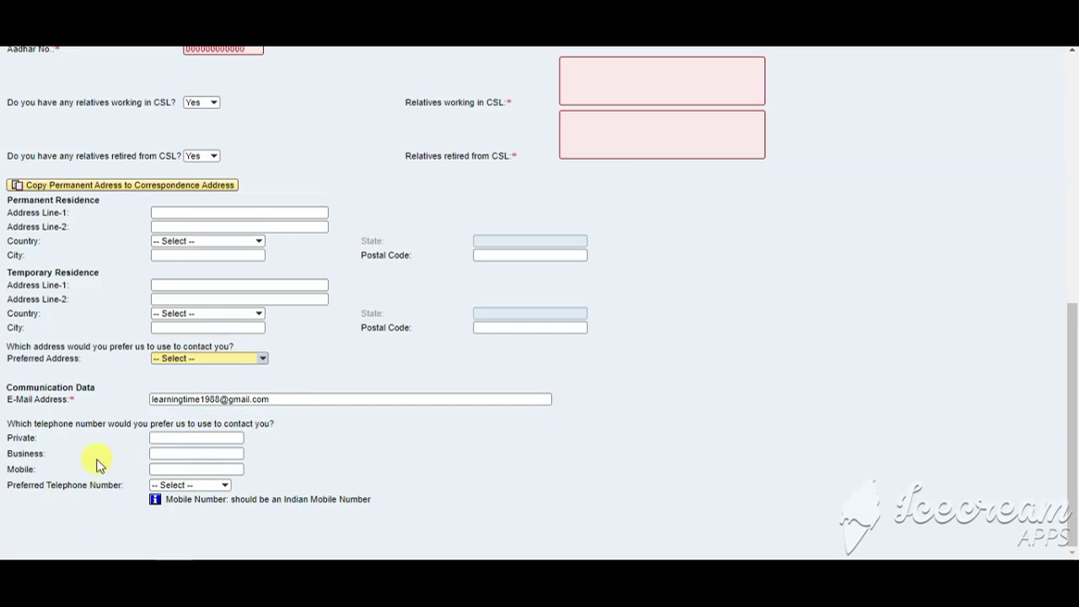
{"action": "left_click", "coordinate": [224, 487]}
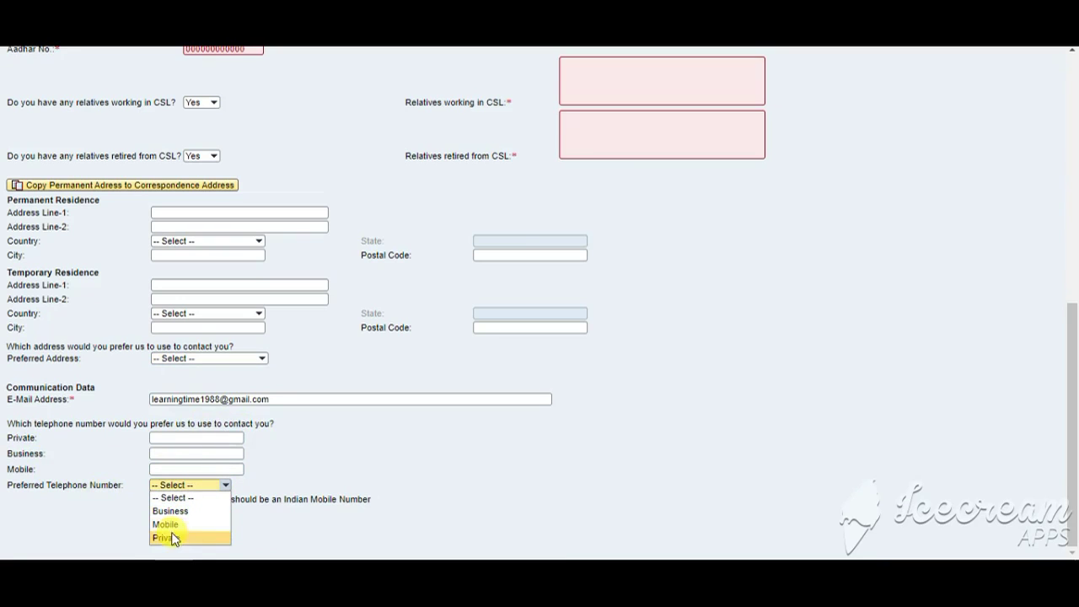
{"action": "left_click", "coordinate": [323, 478]}
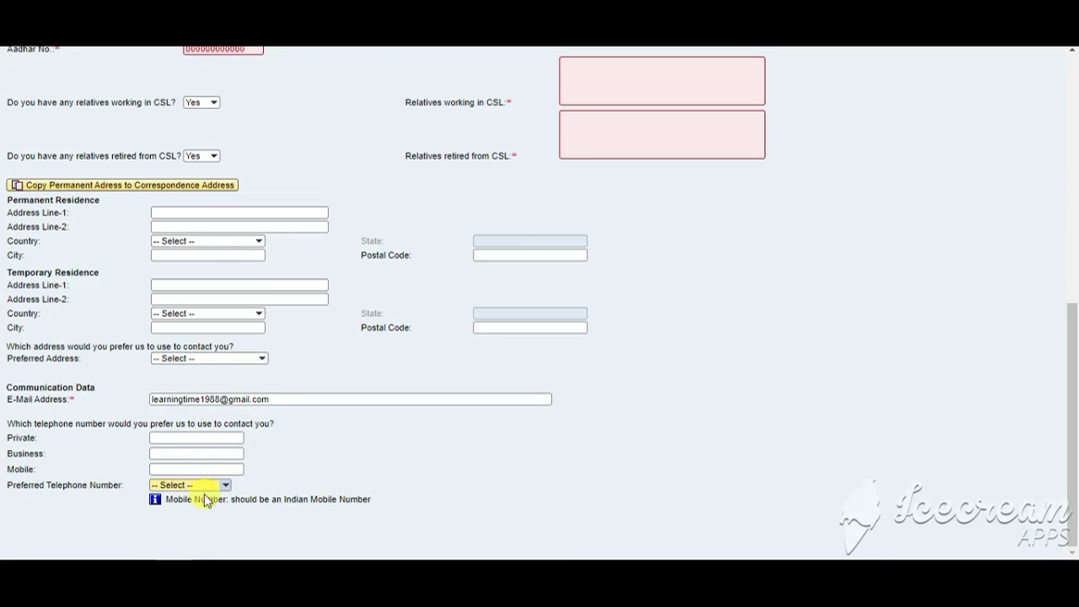
{"action": "scroll", "coordinate": [357, 405], "scroll_direction": "up", "scroll_amount": 6}
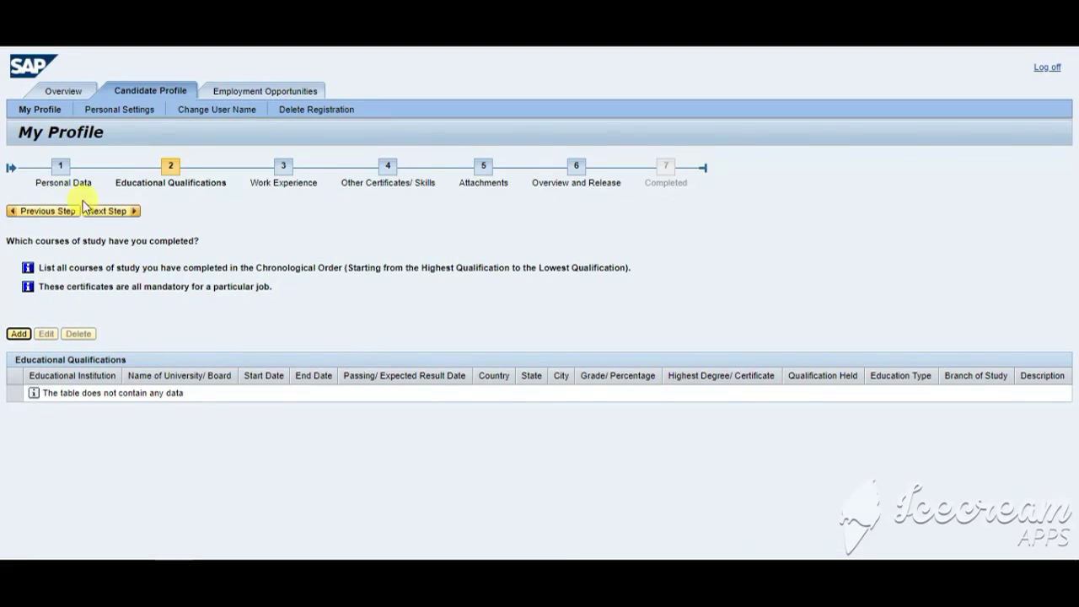
- Start a new education entry under Educational Qualifications and set its country to Afghanistan
{"action": "left_click", "coordinate": [17, 334]}
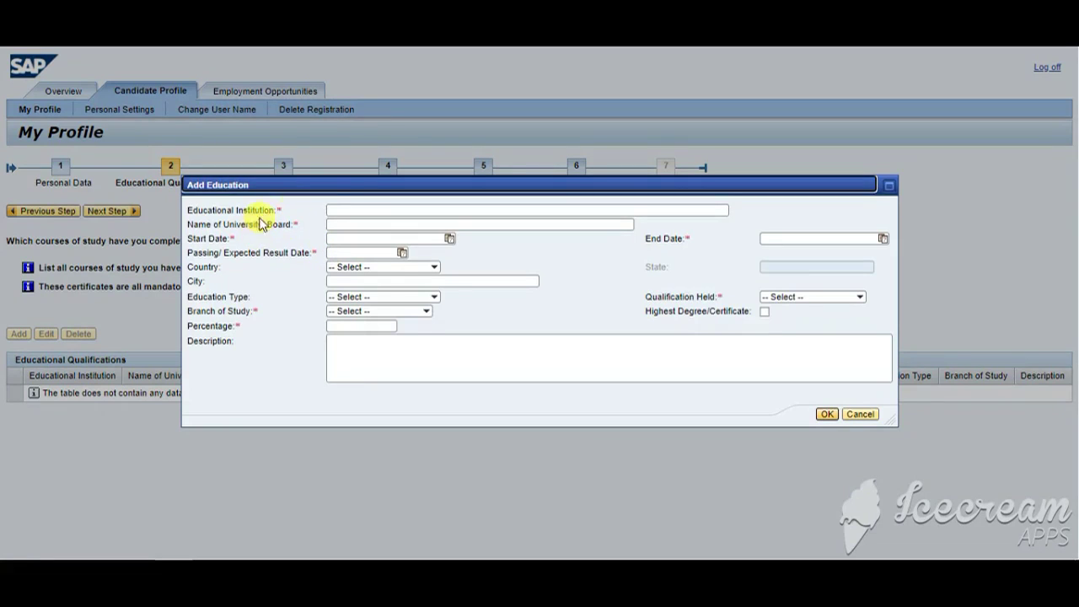
{"action": "left_click", "coordinate": [366, 210]}
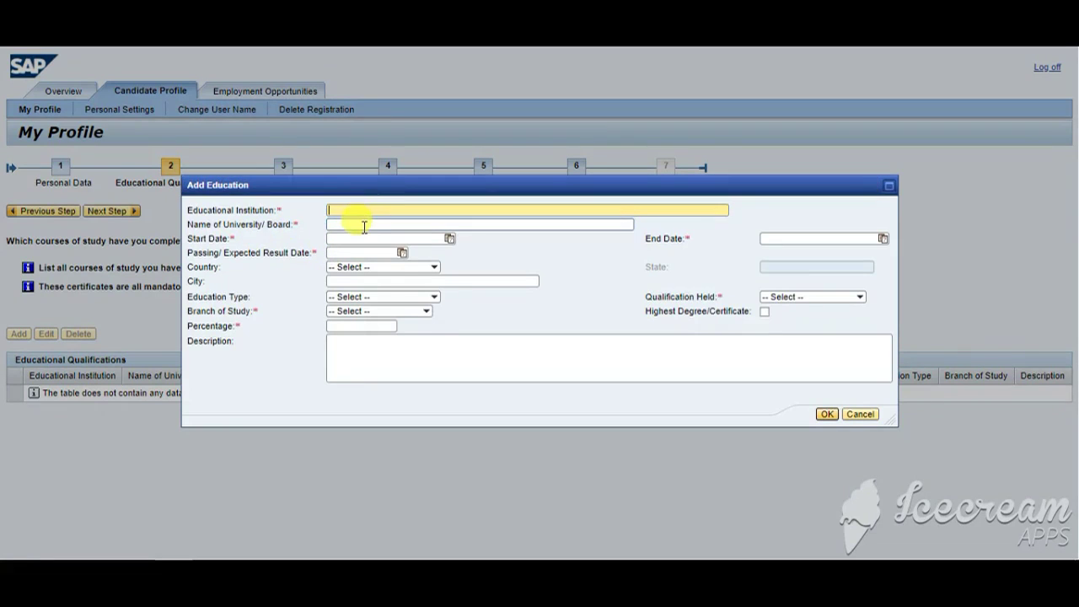
{"action": "left_click", "coordinate": [364, 224]}
{"action": "left_click", "coordinate": [350, 238]}
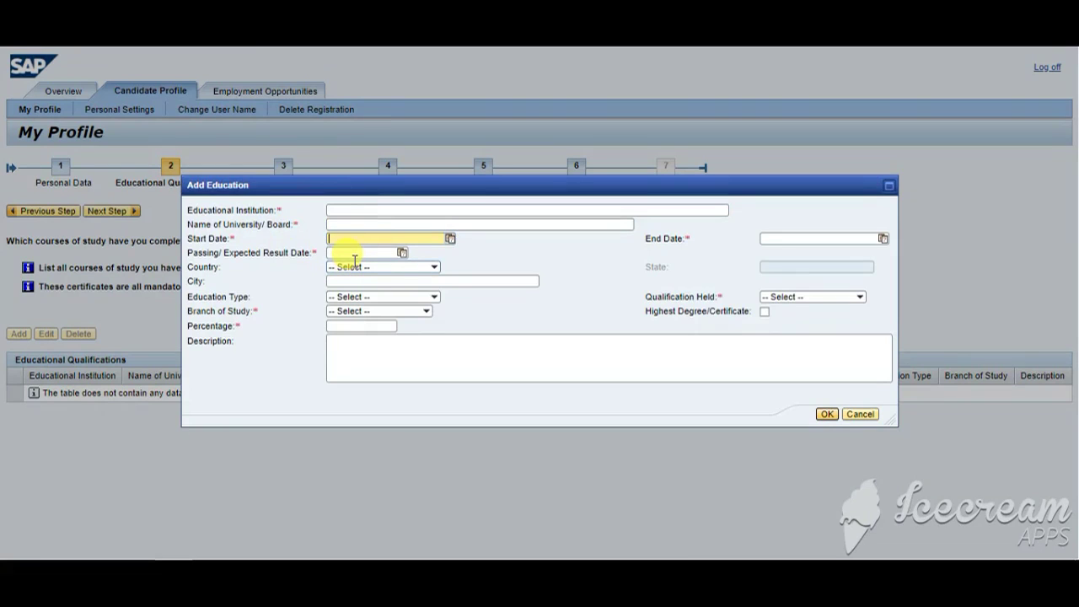
{"action": "left_click", "coordinate": [359, 267]}
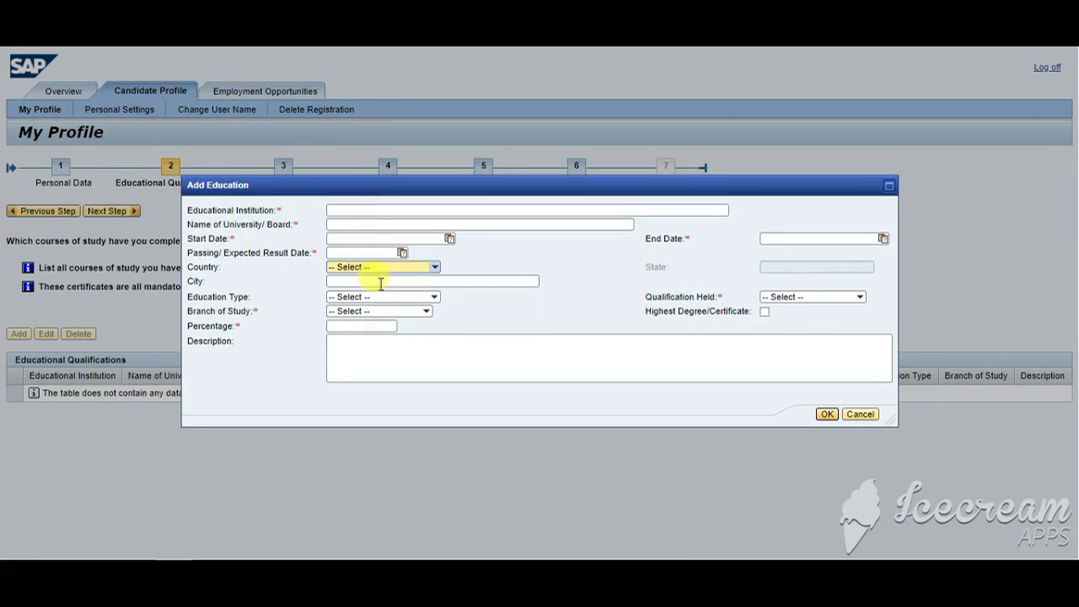
{"action": "left_click", "coordinate": [386, 267]}
{"action": "left_click", "coordinate": [410, 291]}
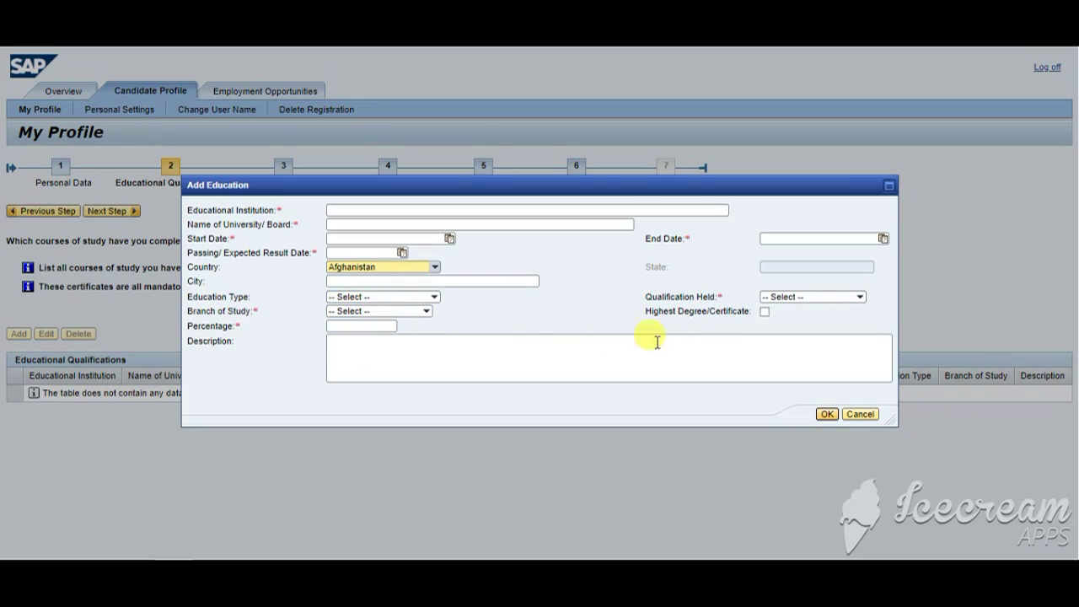
- Mark the education entry as the highest degree or certificate and look through the Qualification Held options
{"action": "left_click", "coordinate": [556, 372]}
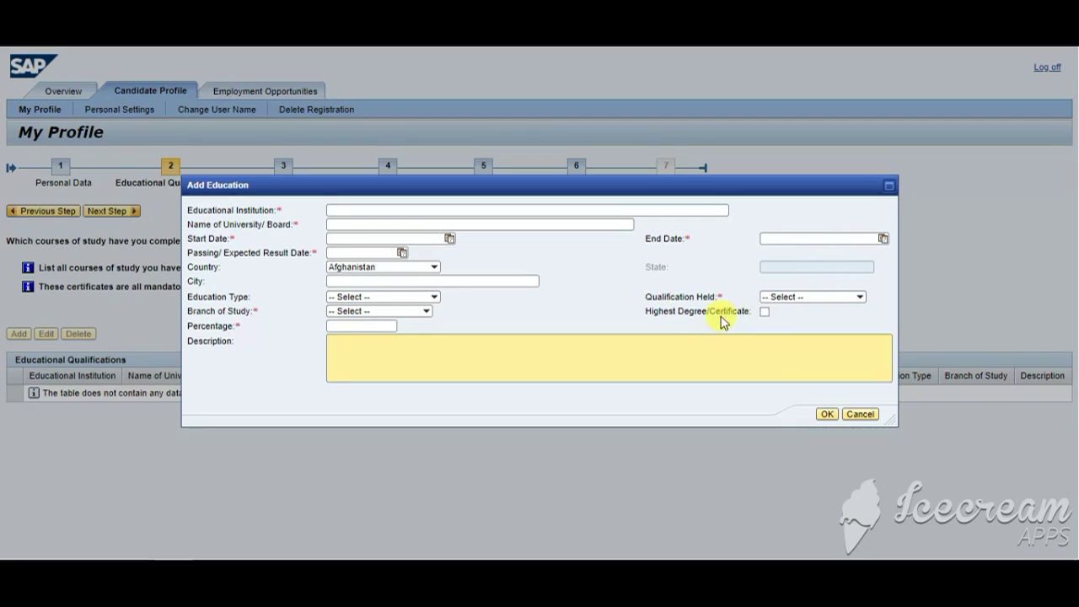
{"action": "left_click", "coordinate": [765, 313]}
{"action": "left_click", "coordinate": [822, 297]}
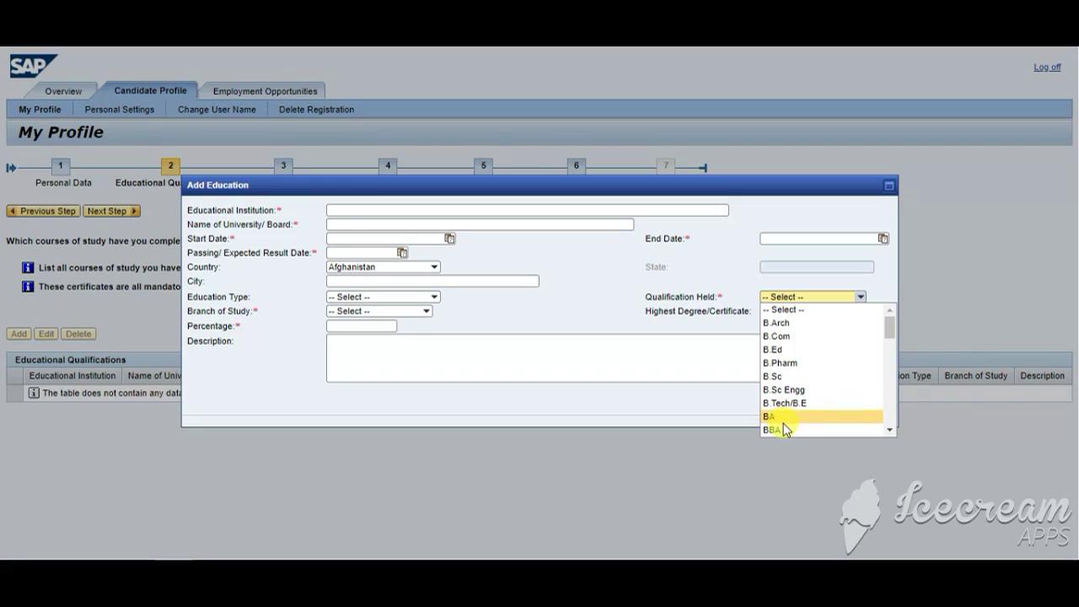
{"action": "left_click", "coordinate": [644, 354]}
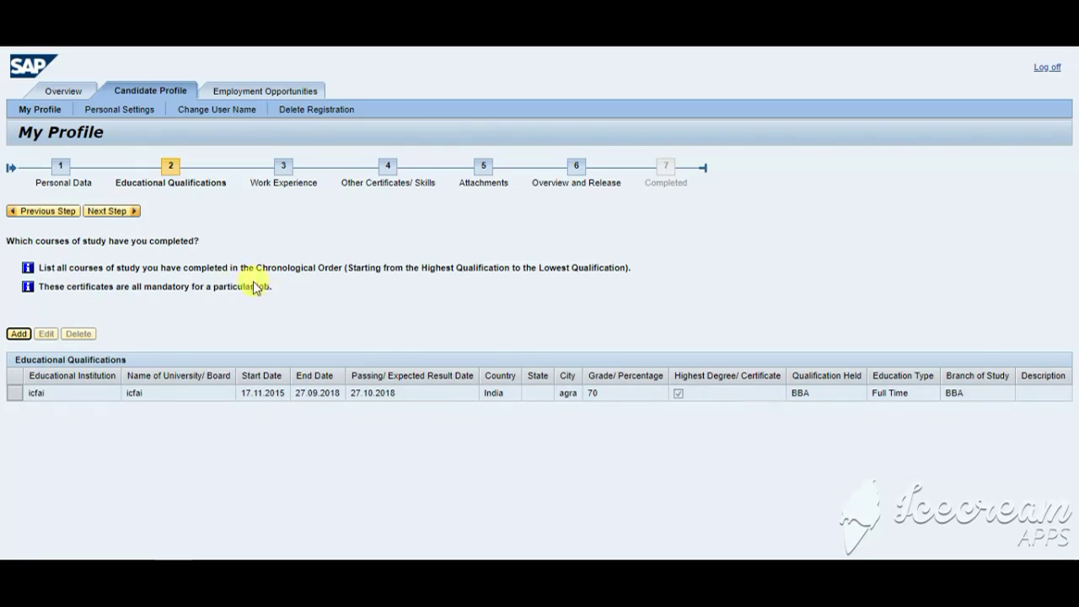
- Proceed to Work Experience, start a new entry and examine its Employer Category and Industry options
{"action": "left_click", "coordinate": [121, 219]}
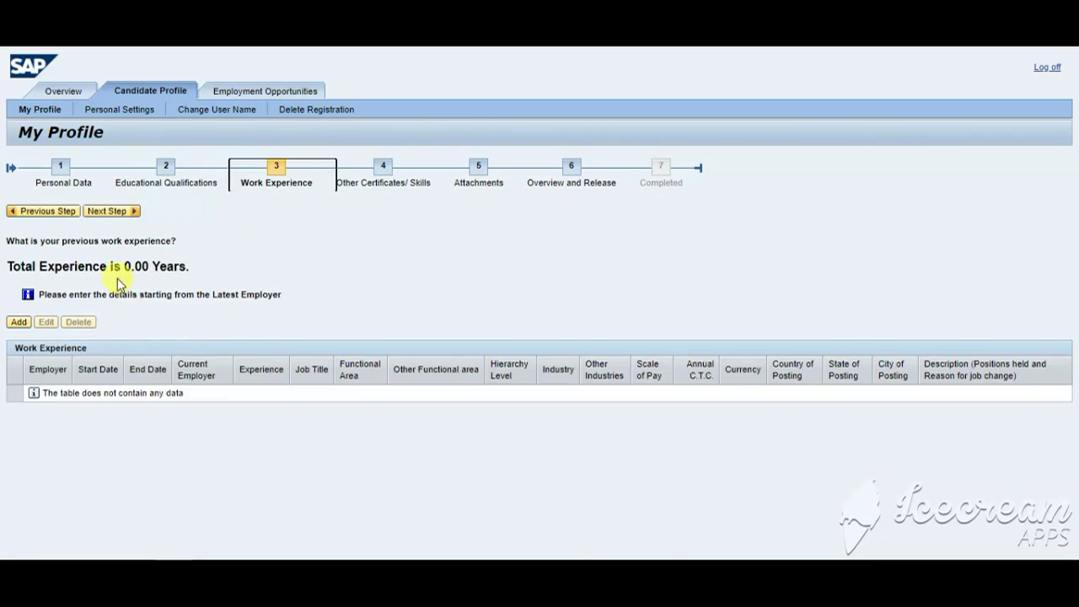
{"action": "left_click", "coordinate": [17, 322]}
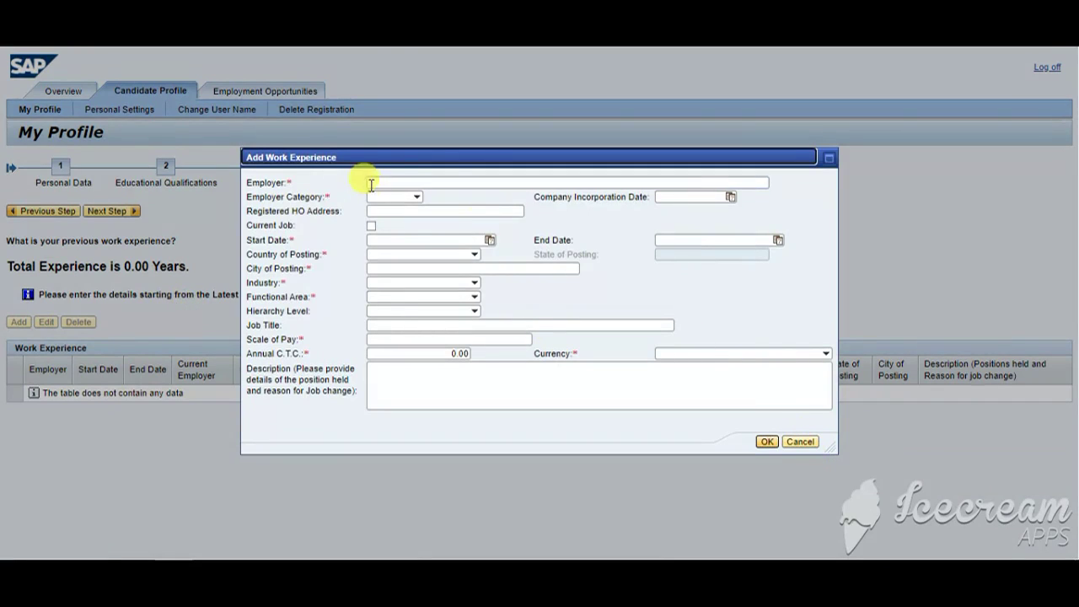
{"action": "left_click", "coordinate": [416, 197]}
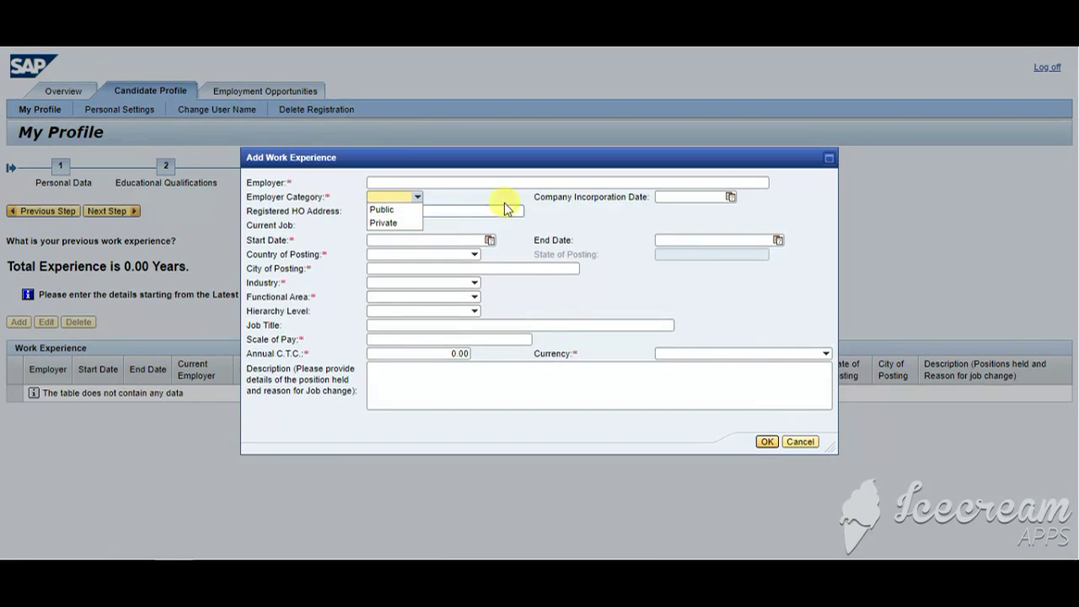
{"action": "key", "text": "Escape"}
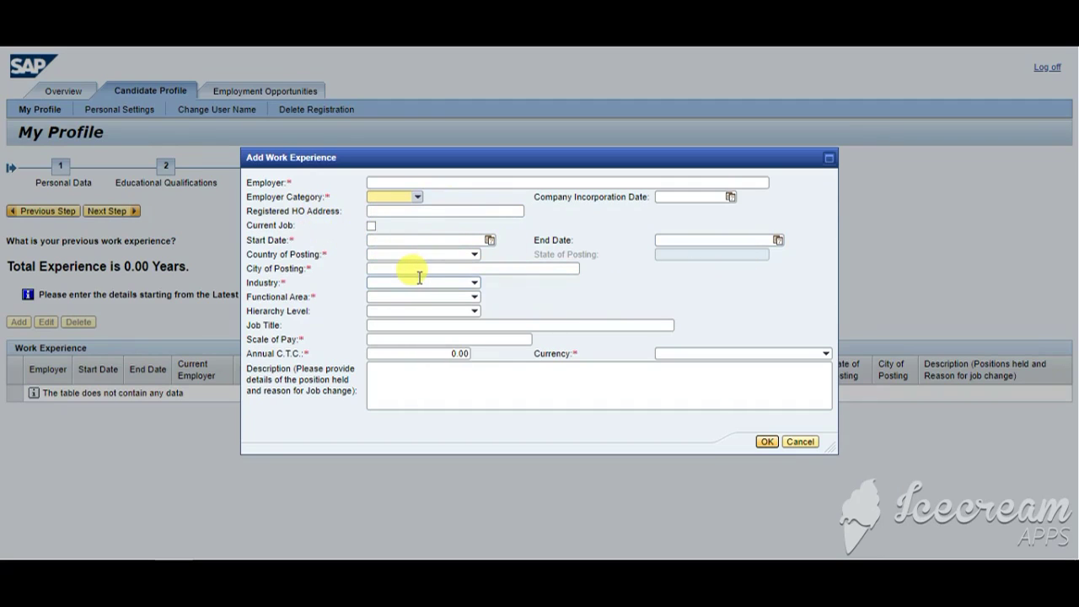
{"action": "left_click", "coordinate": [475, 283]}
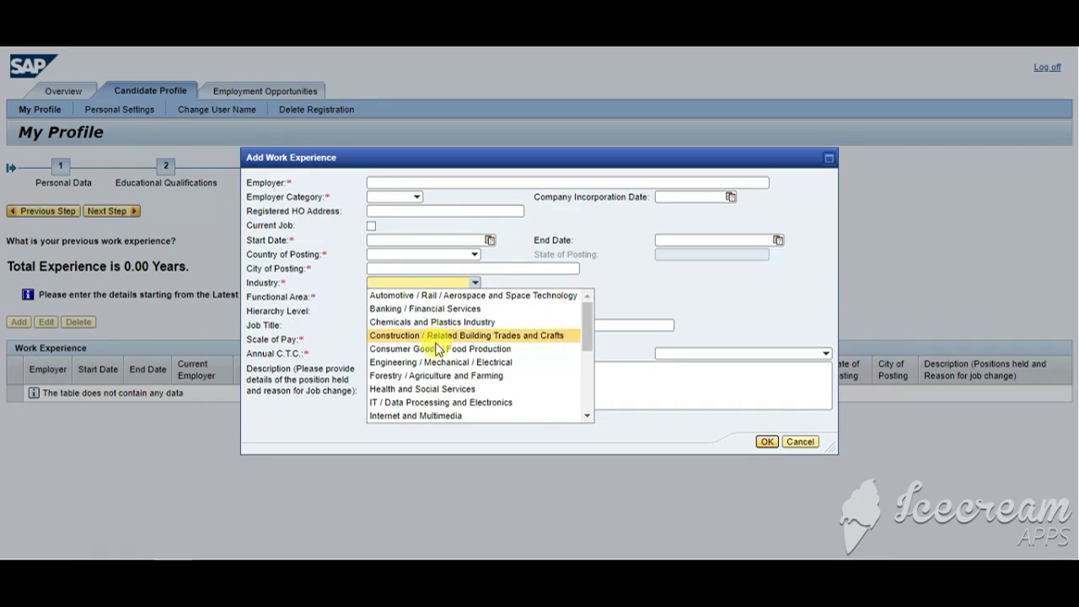
{"action": "scroll", "coordinate": [441, 352], "scroll_direction": "down", "scroll_amount": 5}
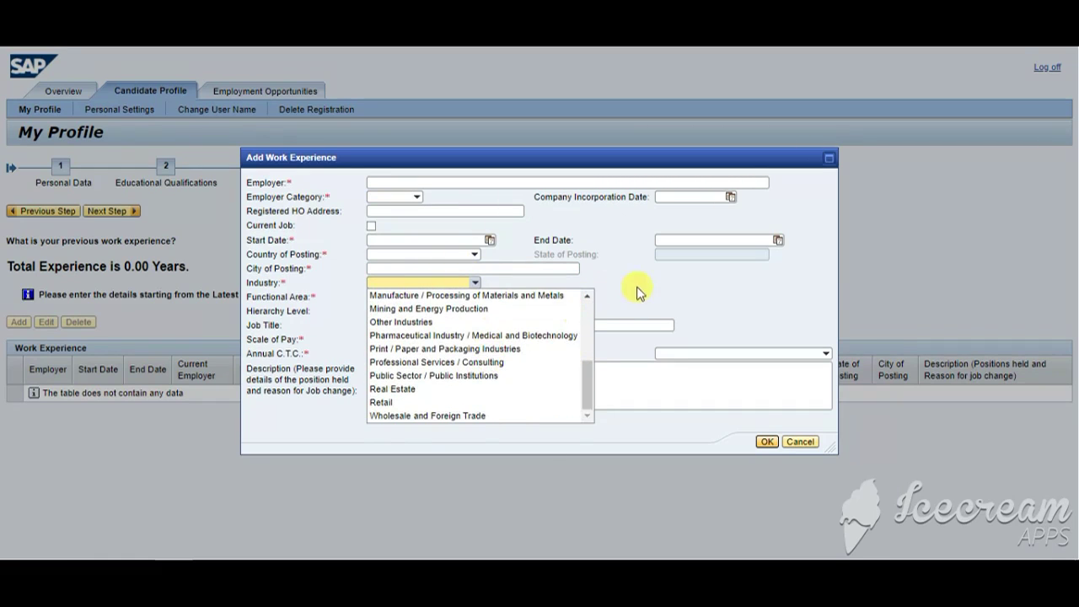
{"action": "left_click", "coordinate": [639, 290]}
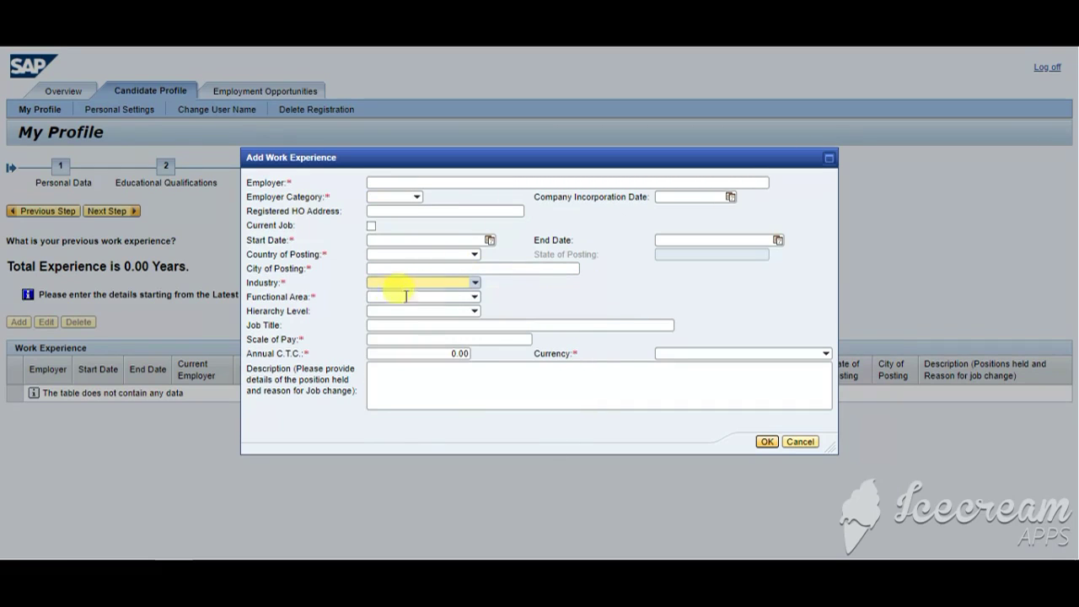
- Examine the Functional Area, Hierarchy Level and Currency options of the work experience entry, and cancel the entry without saving
{"action": "left_click", "coordinate": [474, 297]}
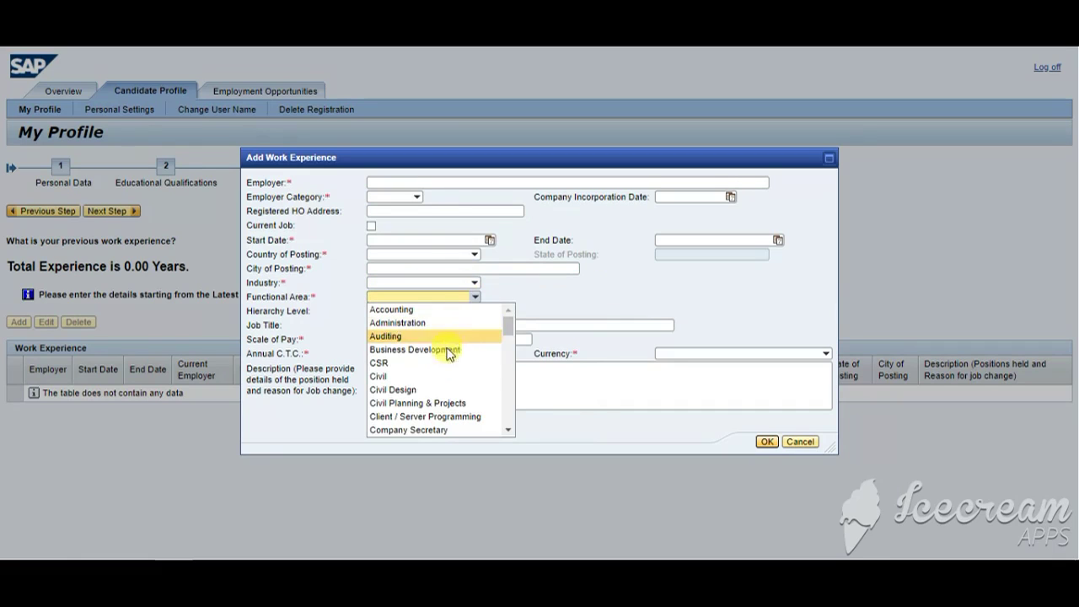
{"action": "left_click", "coordinate": [578, 306]}
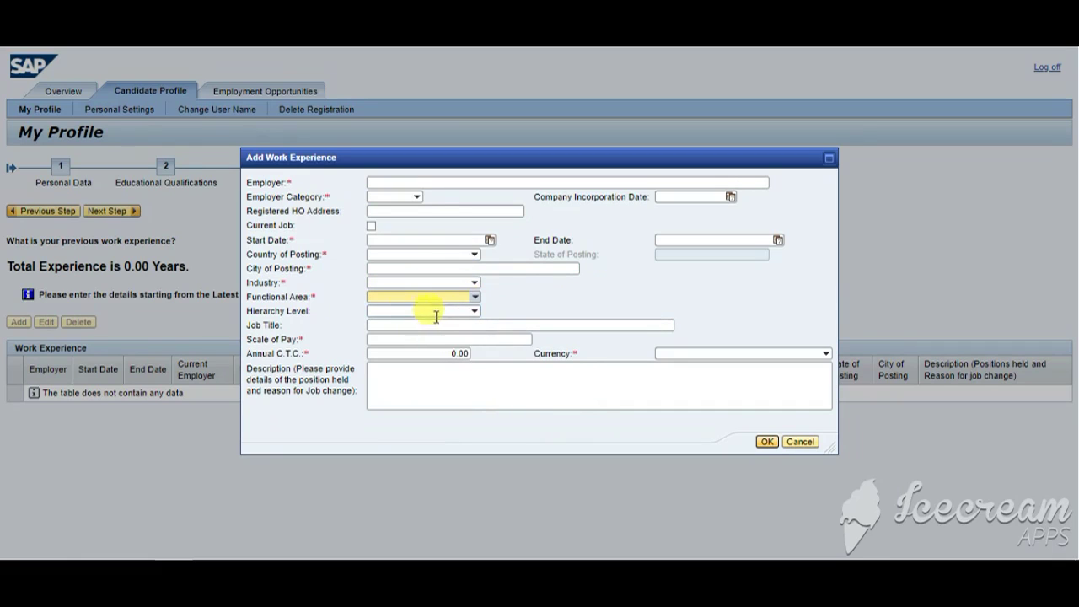
{"action": "left_click", "coordinate": [474, 311]}
{"action": "left_click", "coordinate": [530, 321]}
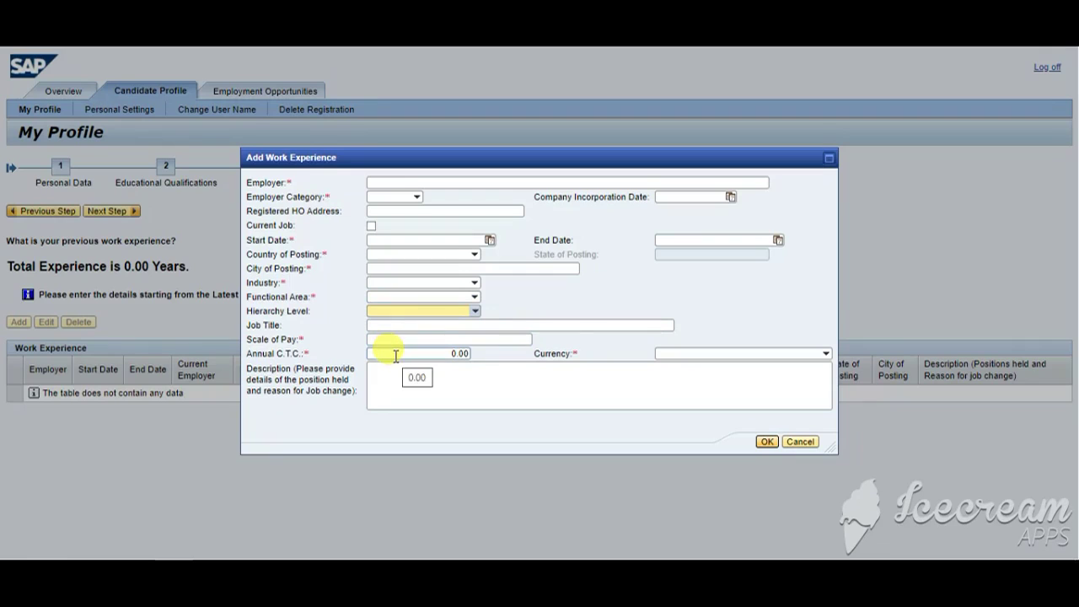
{"action": "left_click", "coordinate": [663, 353]}
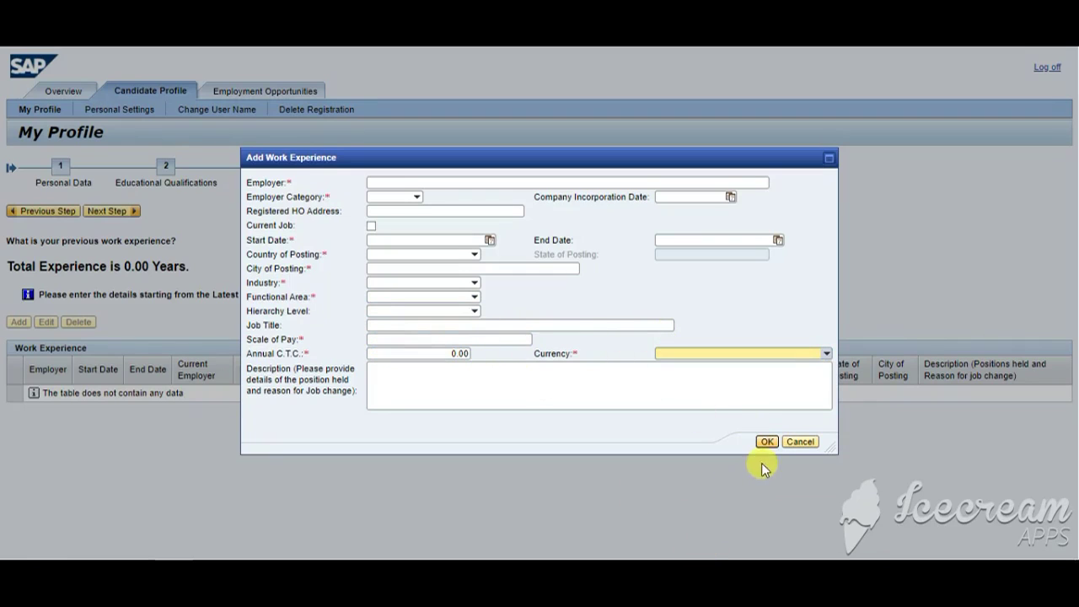
{"action": "left_click", "coordinate": [803, 442]}
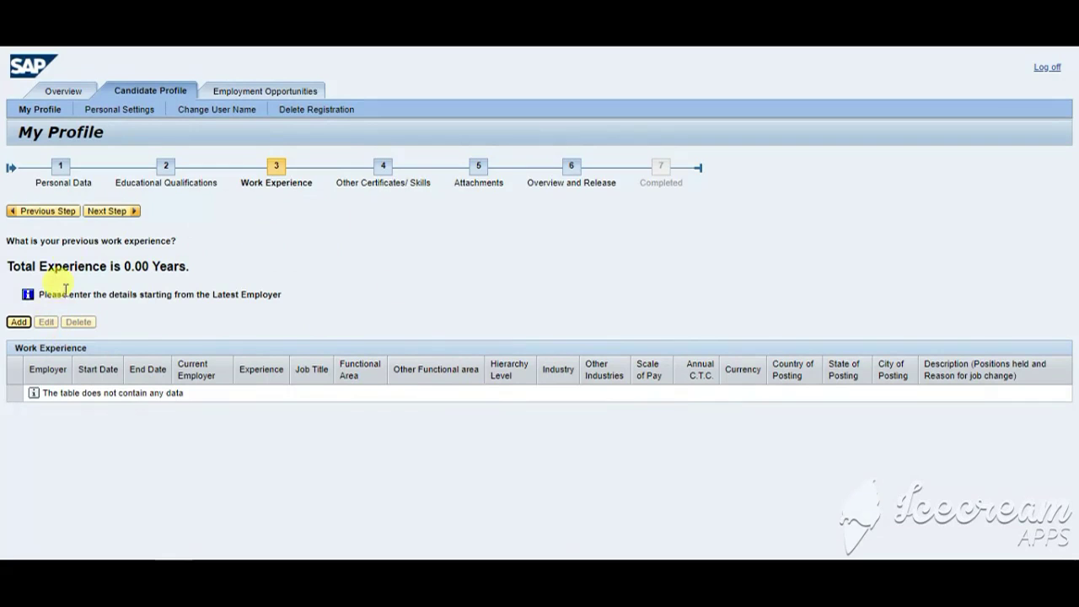
- Proceed to Other Certificates/Skills and add the Basic Computer Literacy qualification with Intermediate proficiency
{"action": "left_click", "coordinate": [120, 212]}
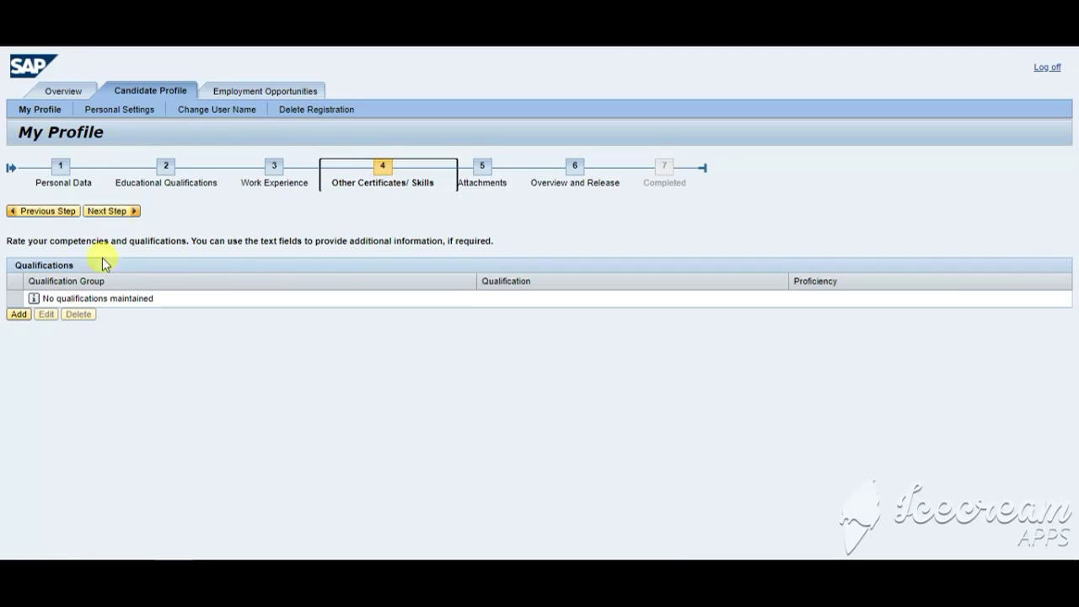
{"action": "left_click", "coordinate": [16, 314]}
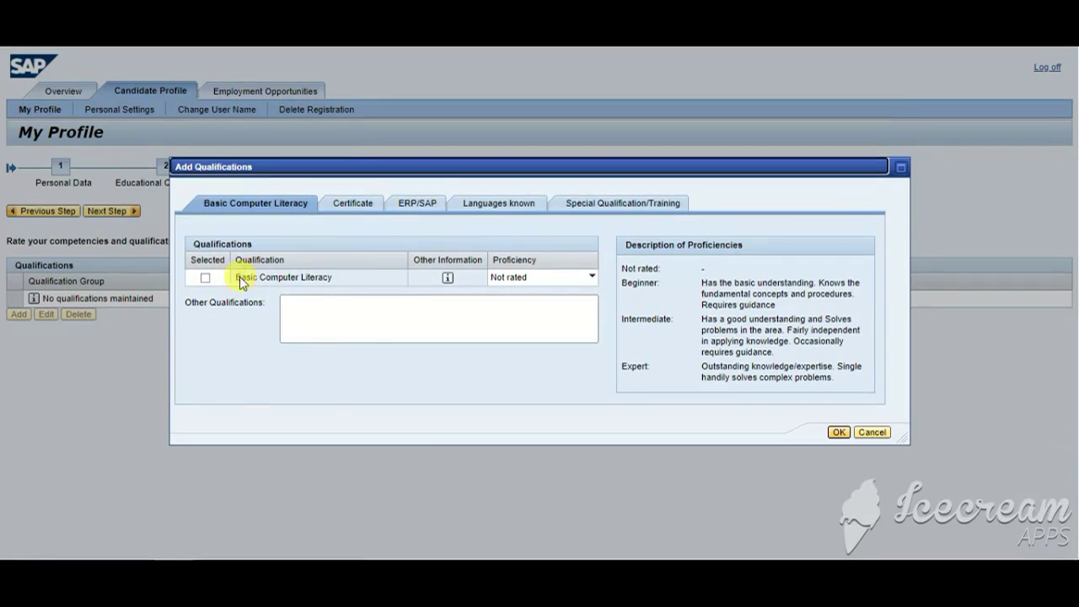
{"action": "left_click", "coordinate": [205, 278]}
{"action": "left_click", "coordinate": [563, 271]}
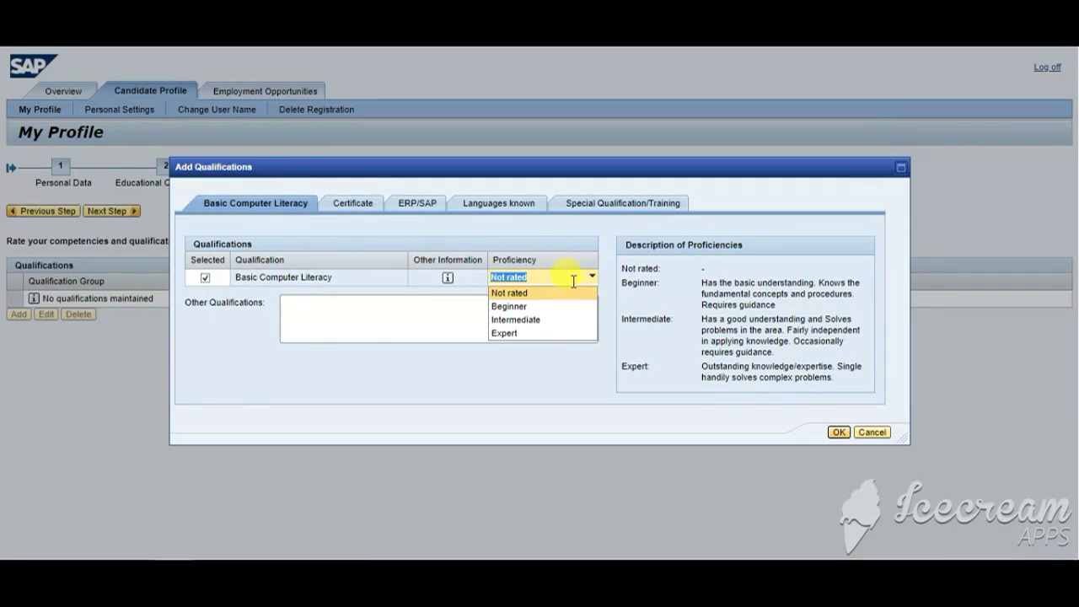
{"action": "left_click", "coordinate": [528, 325]}
{"action": "left_click", "coordinate": [329, 315]}
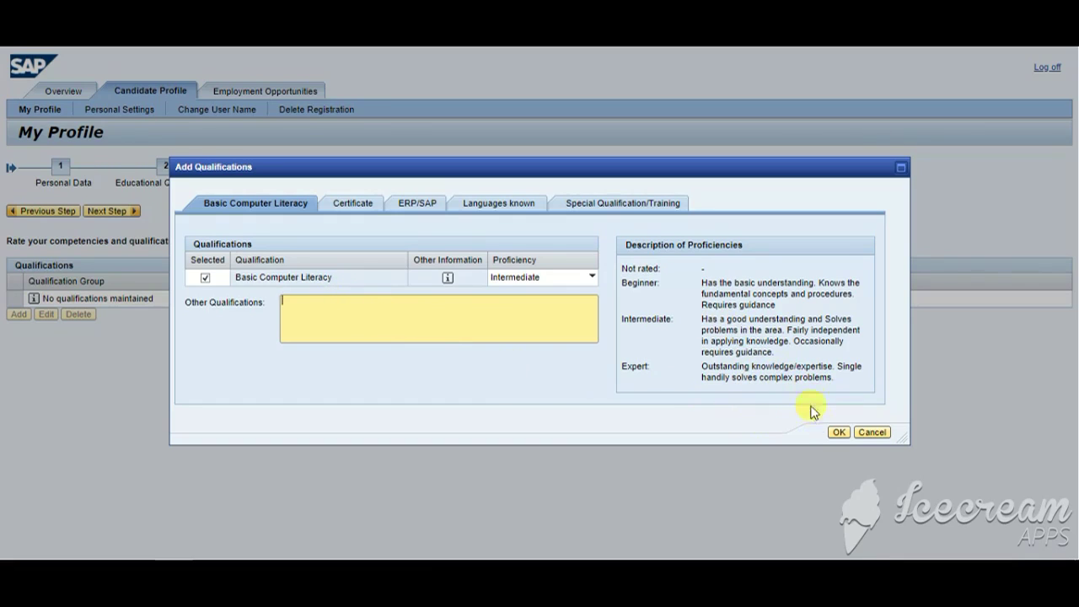
{"action": "left_click", "coordinate": [835, 433]}
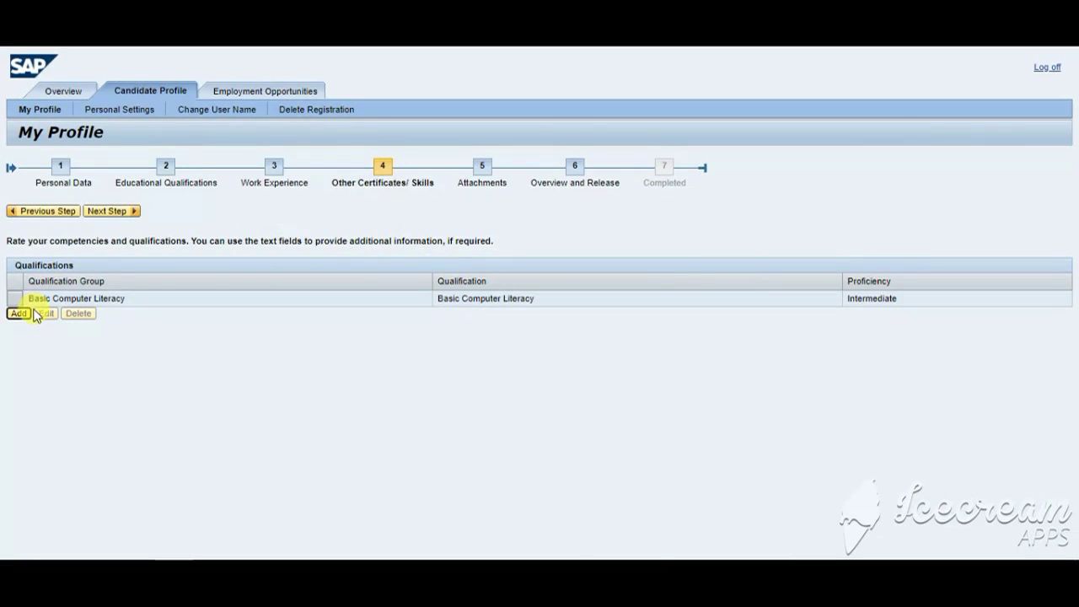
- Open the Basic Computer Literacy entry for editing, examine the Certificate, Languages known and Special Qualification/Training categories, and cancel
{"action": "left_click", "coordinate": [79, 300]}
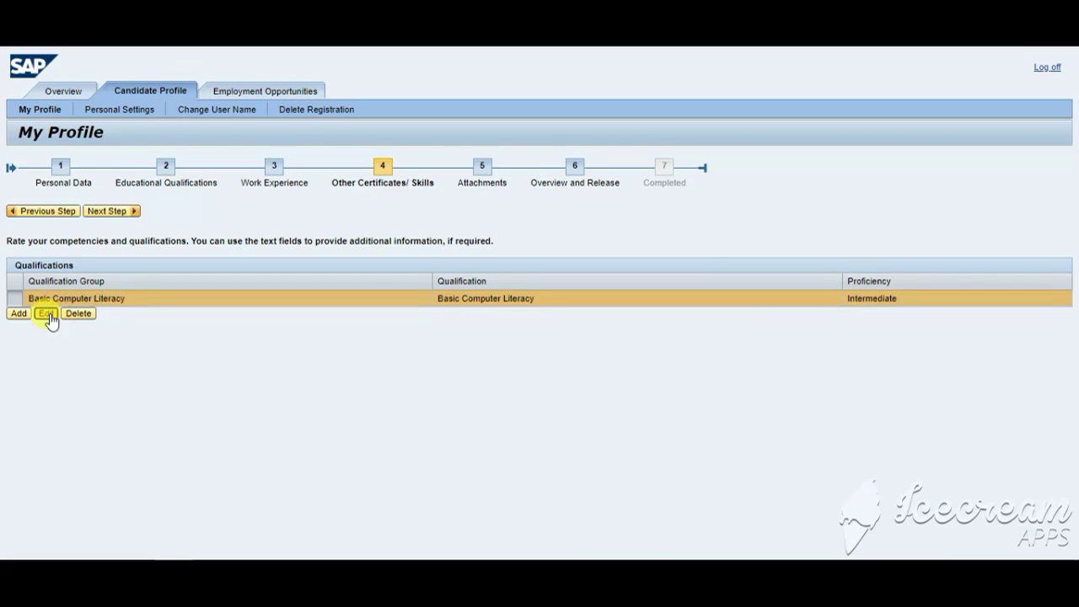
{"action": "left_click", "coordinate": [47, 313]}
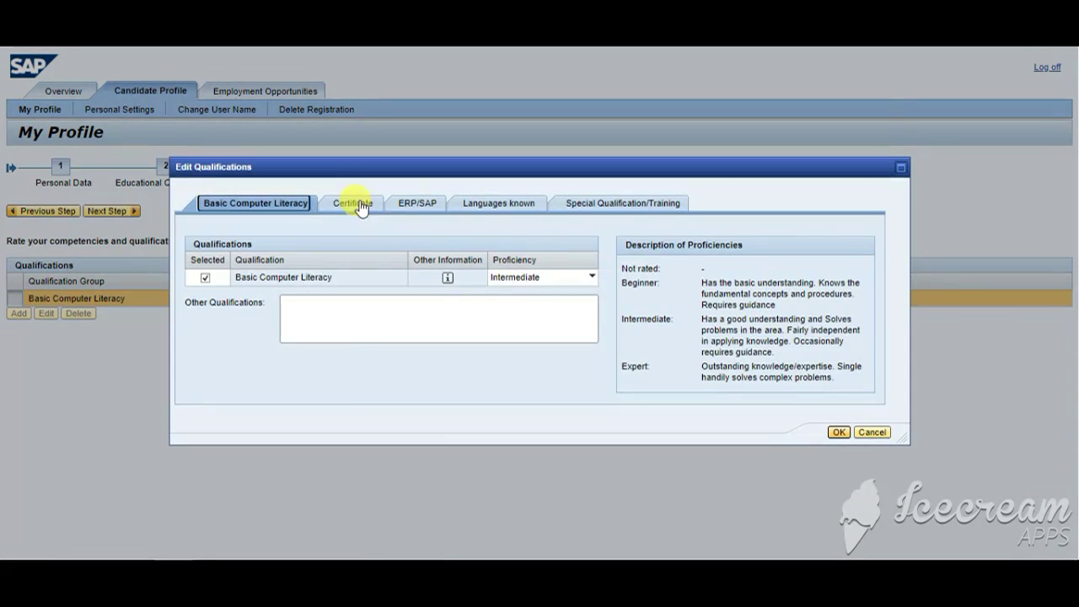
{"action": "left_click", "coordinate": [351, 203]}
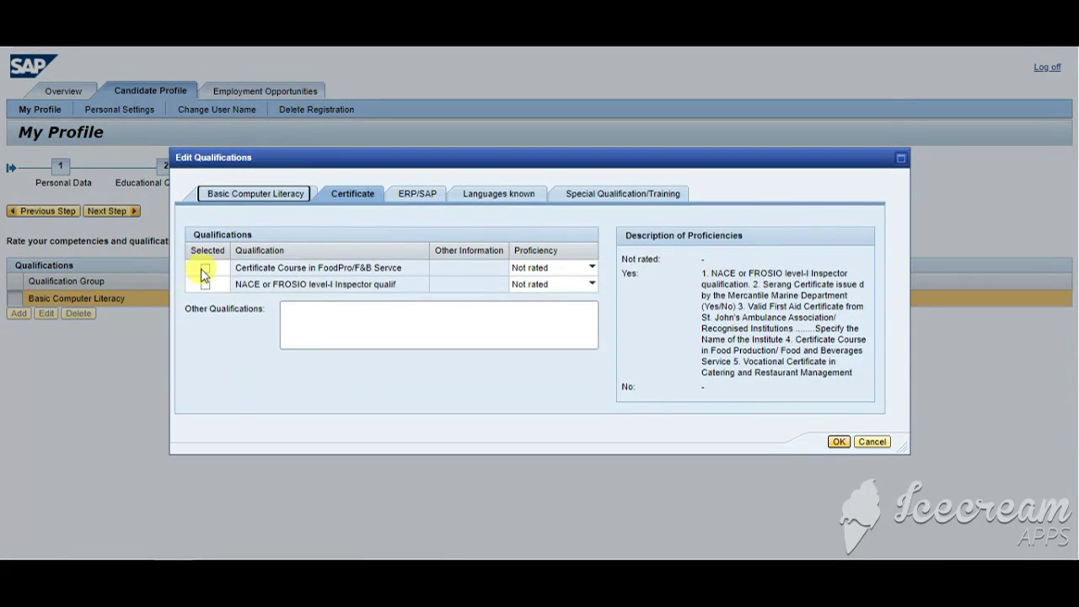
{"action": "left_click", "coordinate": [472, 194]}
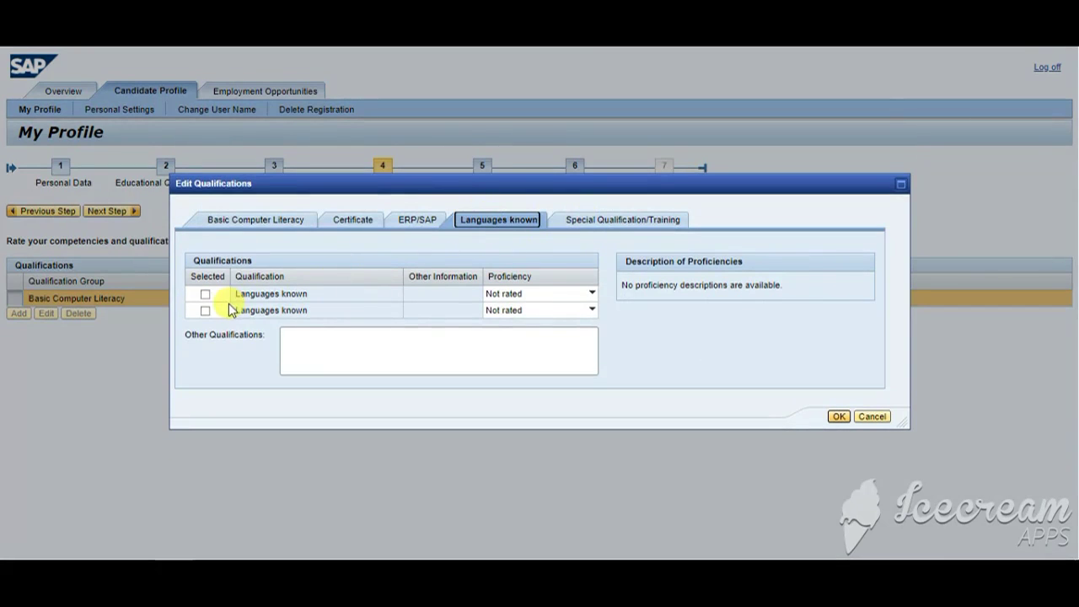
{"action": "left_click", "coordinate": [582, 293]}
{"action": "left_click", "coordinate": [590, 297]}
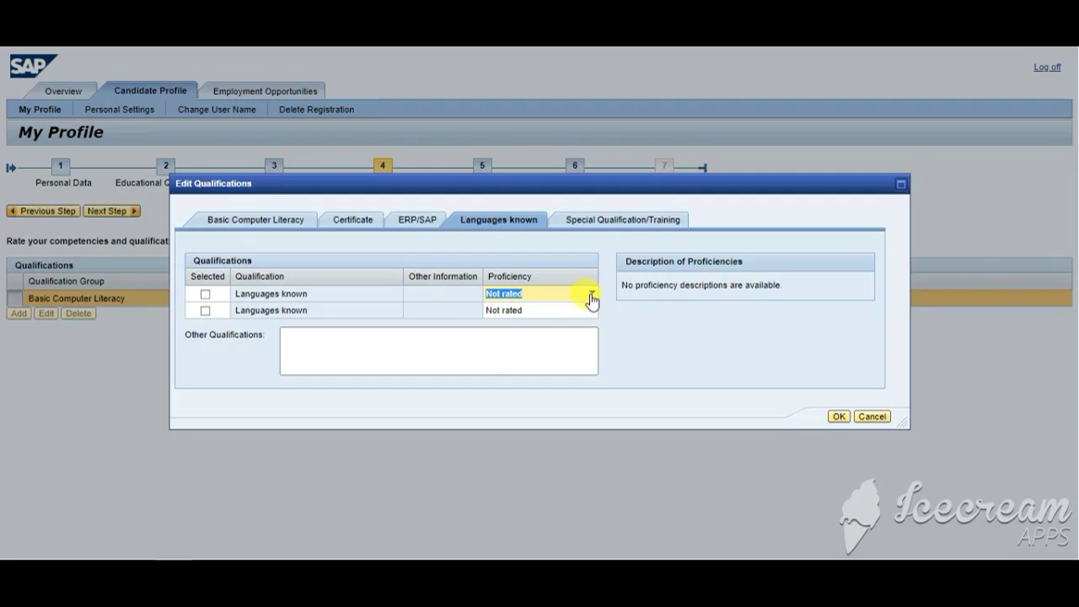
{"action": "left_click", "coordinate": [590, 297]}
{"action": "left_click", "coordinate": [613, 221]}
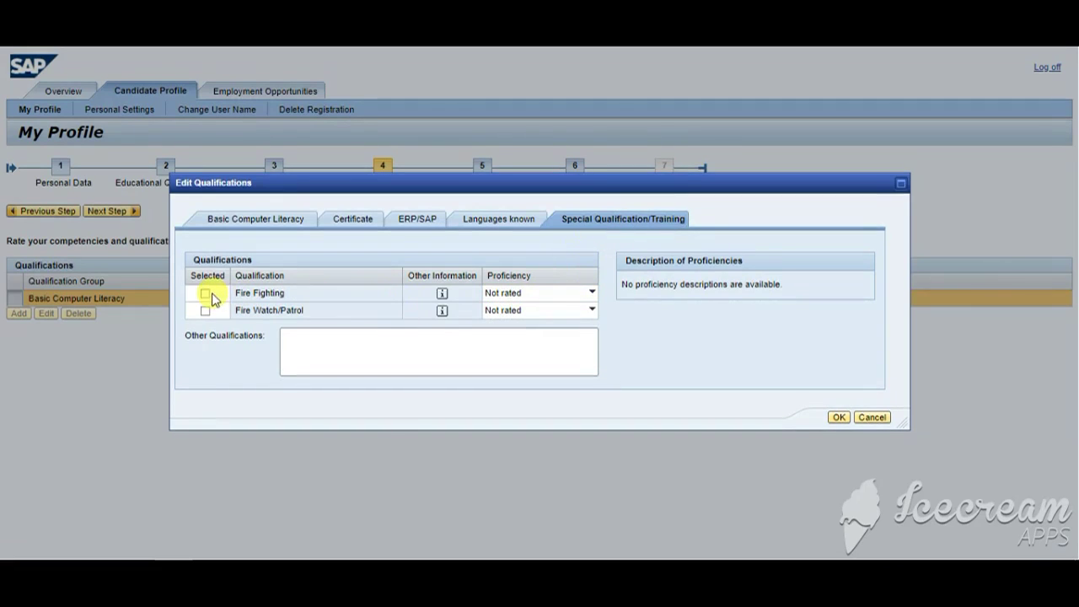
{"action": "left_click", "coordinate": [873, 417]}
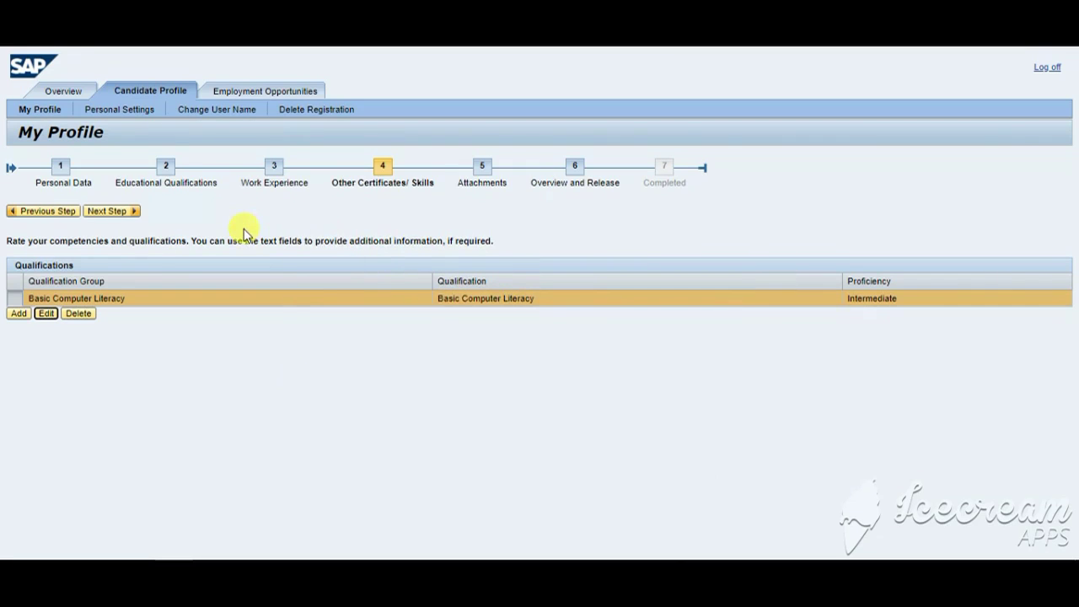
- Recheck the selected qualification in the Add Qualifications form, accept it and proceed to Attachments
{"action": "left_click", "coordinate": [116, 211]}
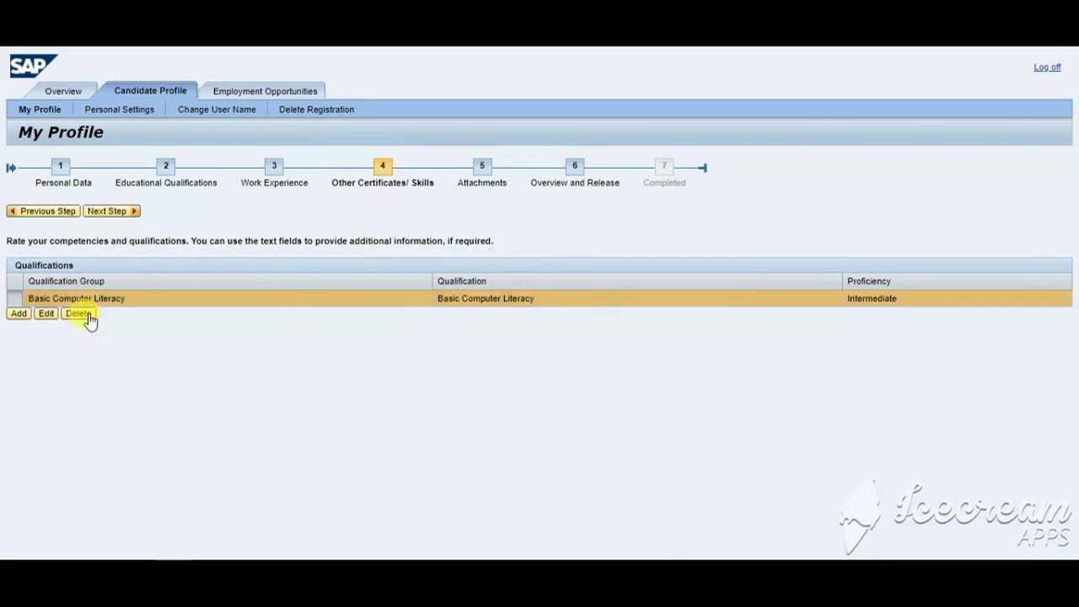
{"action": "left_click", "coordinate": [18, 315]}
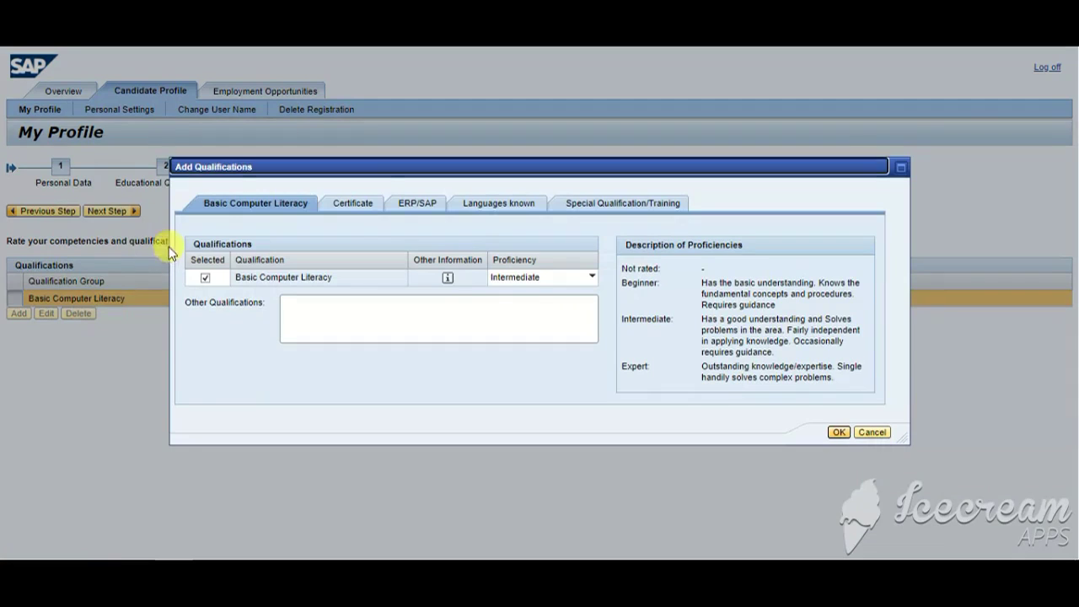
{"action": "left_click", "coordinate": [838, 433]}
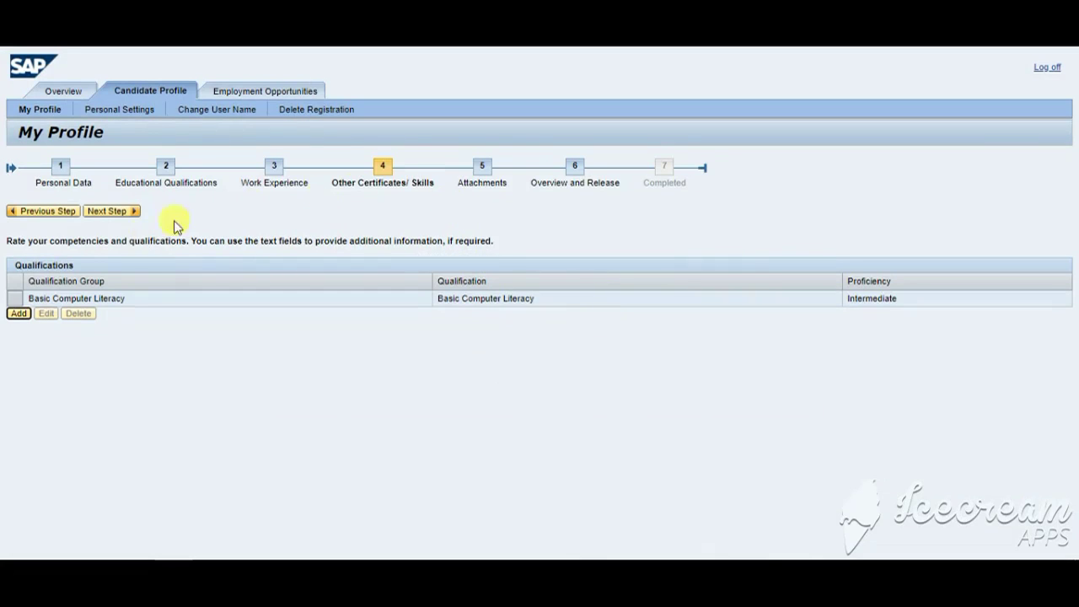
{"action": "left_click", "coordinate": [122, 213]}
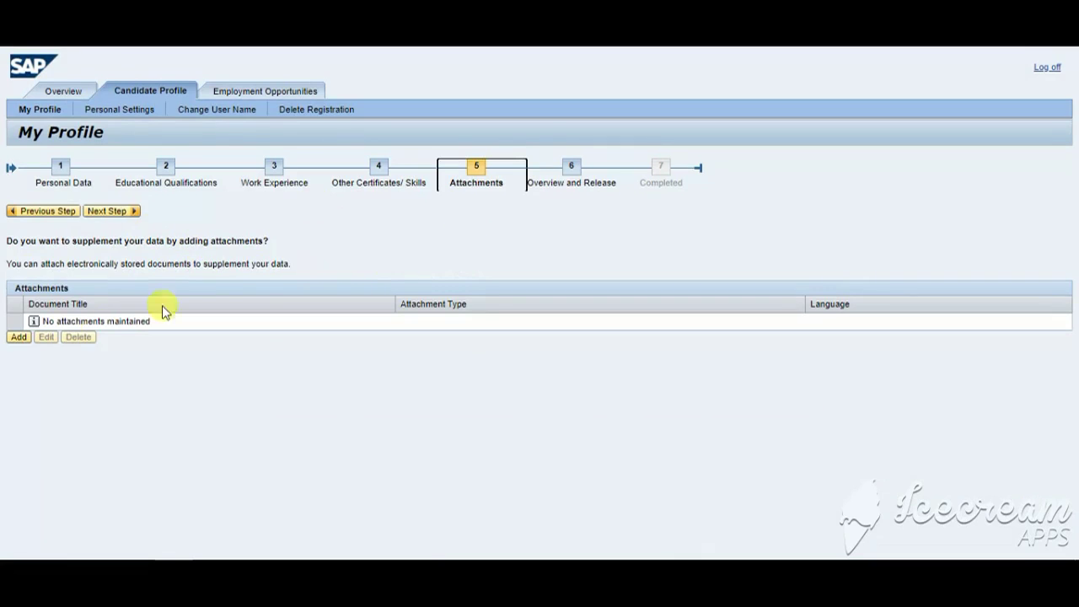
- Start a new attachment and examine its Document Title field and its Attachment Type and Language options
{"action": "left_click", "coordinate": [17, 337]}
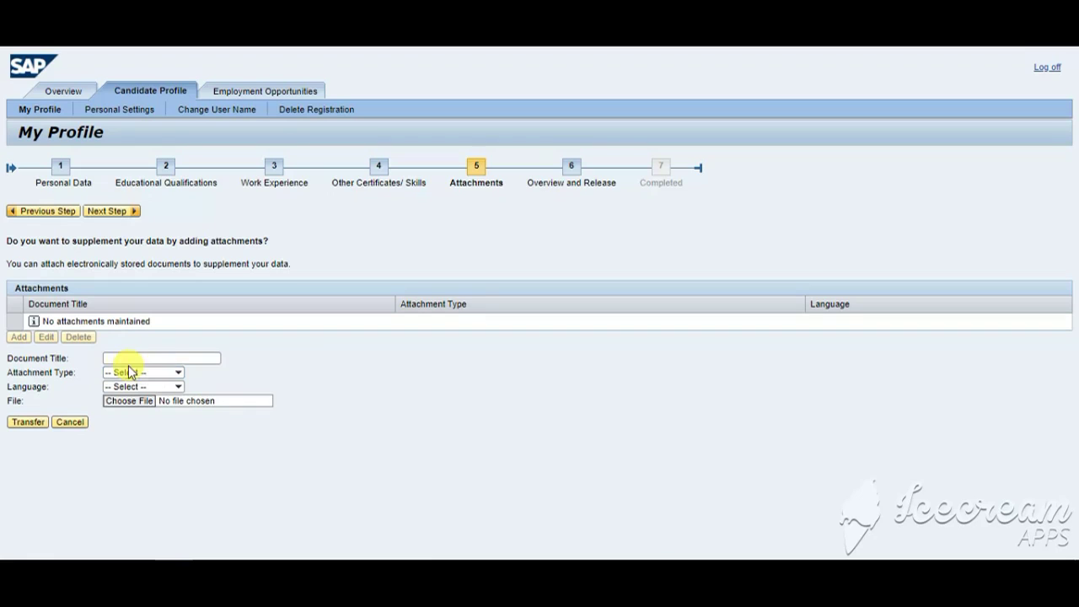
{"action": "left_click", "coordinate": [156, 360]}
{"action": "left_click", "coordinate": [175, 374]}
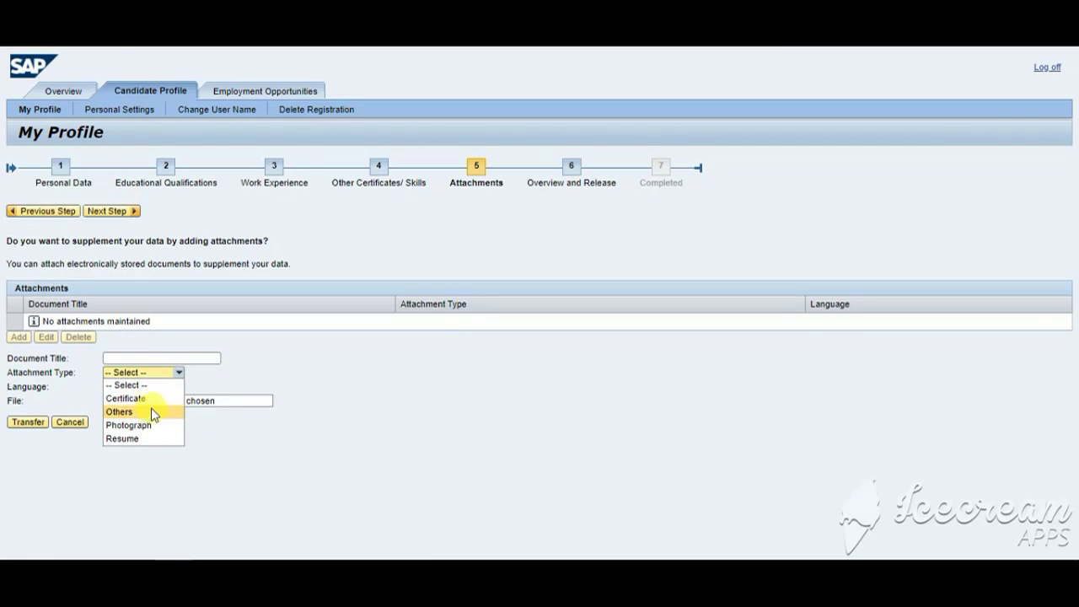
{"action": "left_click", "coordinate": [188, 451]}
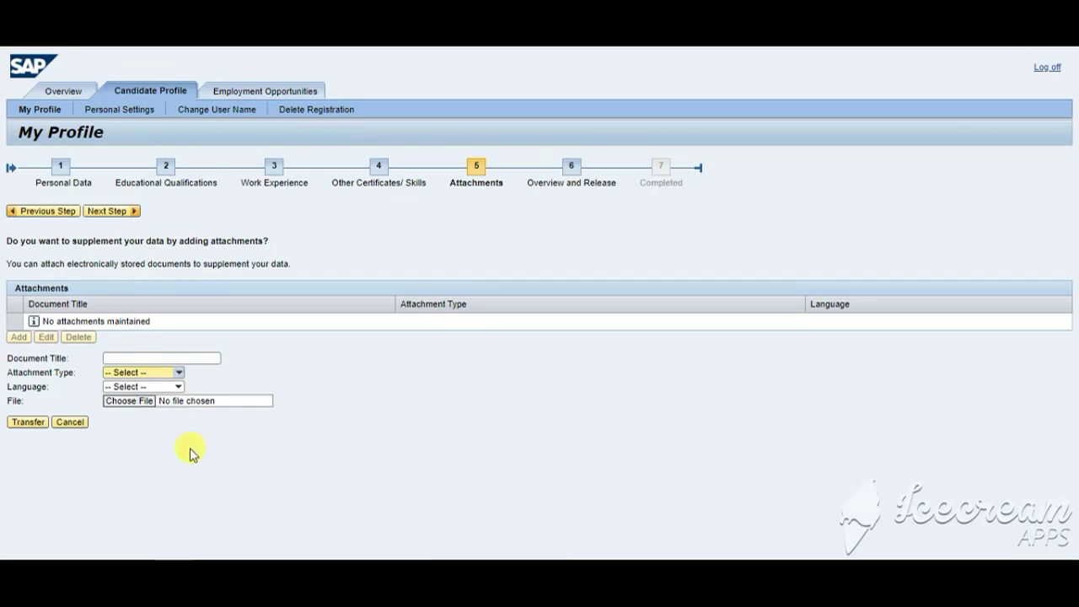
{"action": "left_click", "coordinate": [178, 387]}
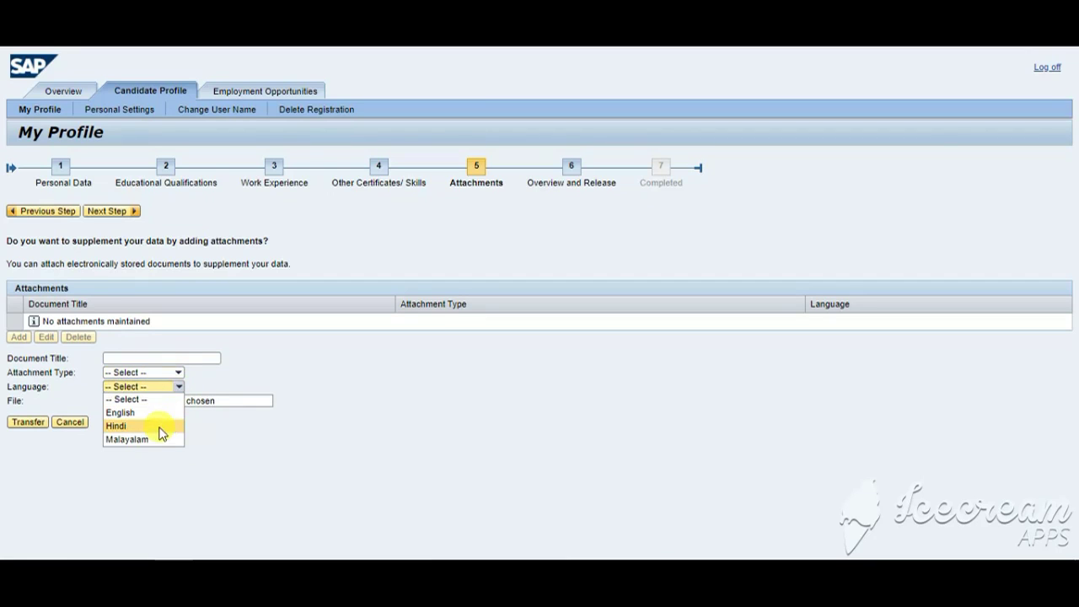
{"action": "left_click", "coordinate": [172, 455]}
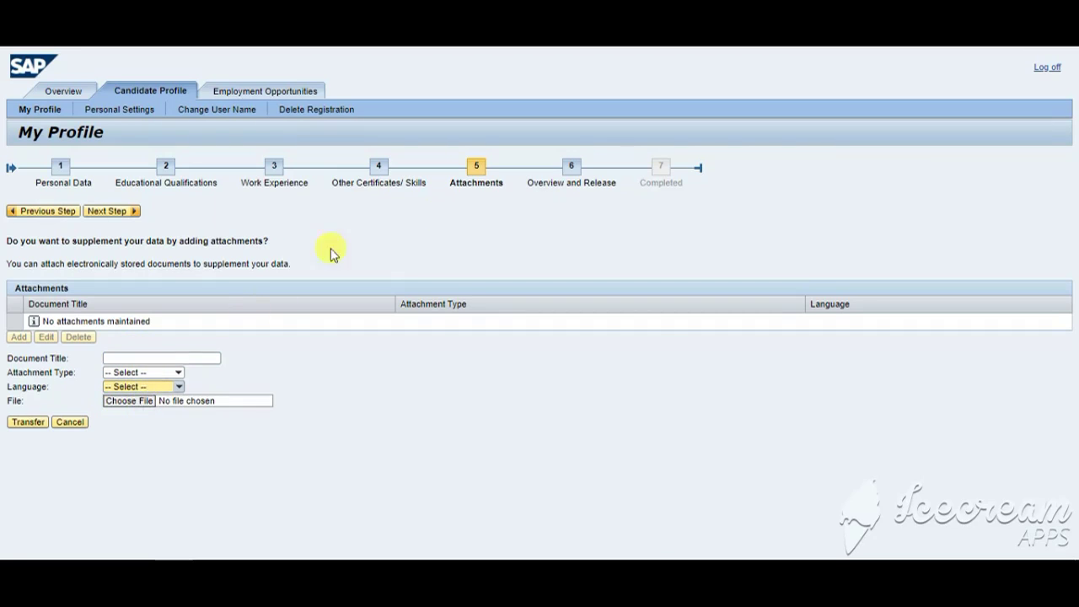
- Proceed to the Overview and Release stage of the candidate profile
{"action": "left_click", "coordinate": [583, 183]}
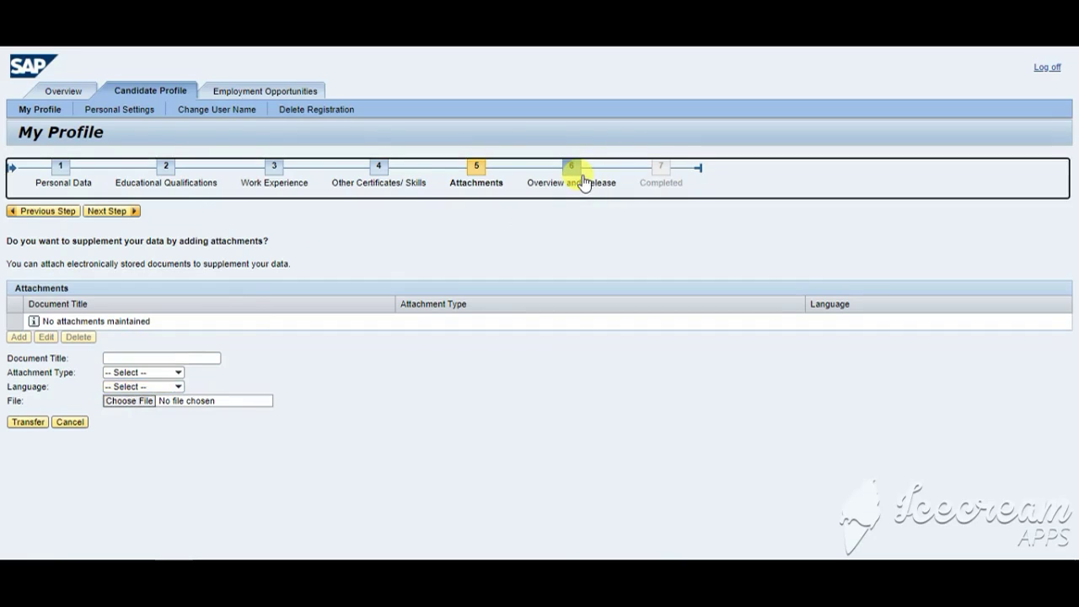